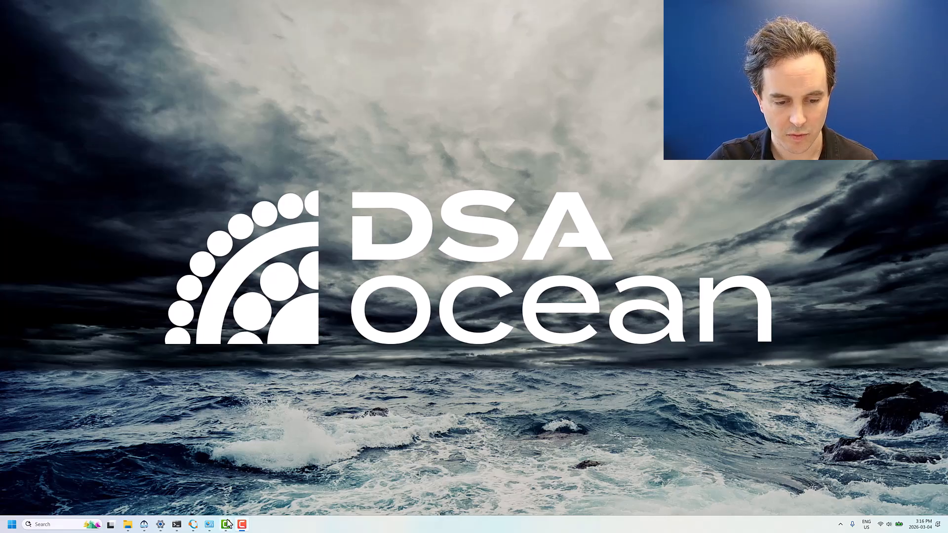
Step: Switch to the GenericYacht50m project in ShipMo3D and reposition its window on the desktop
mouse_move(230, 523)
mouse_move(144, 524)
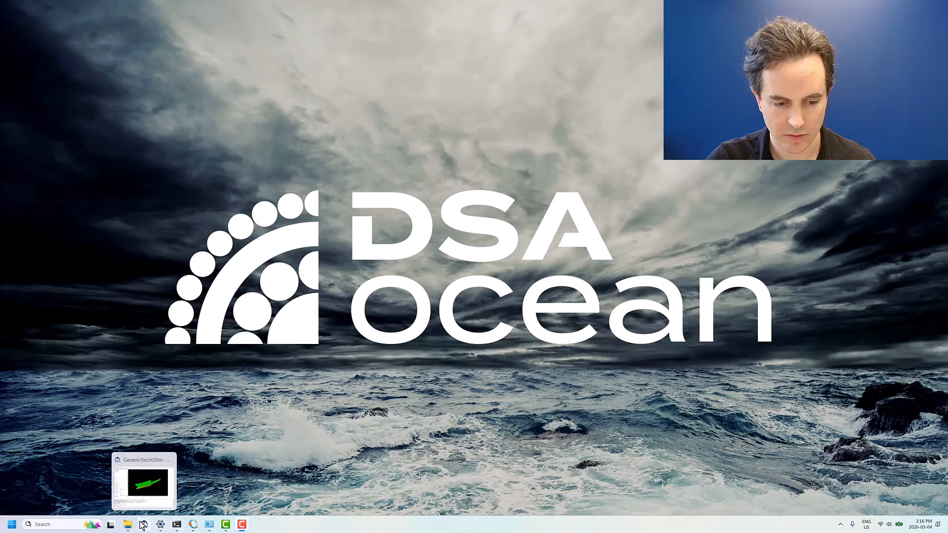
left_click(149, 471)
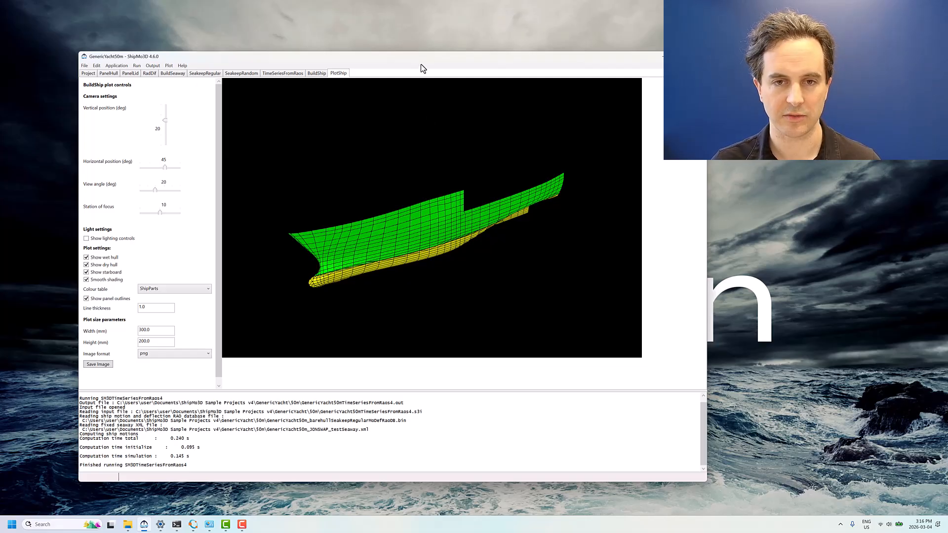
left_click_drag(415, 55, 462, 85)
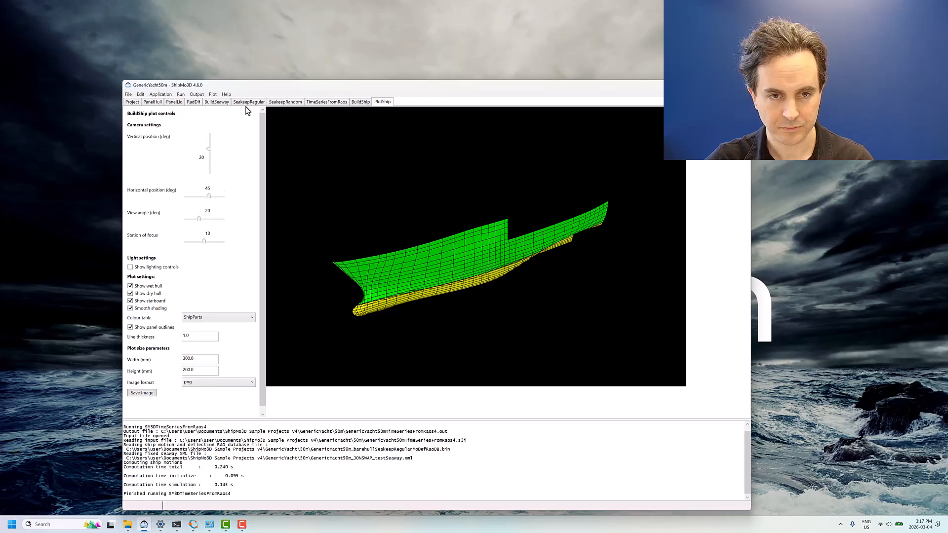
Step: Check the file name prefix in BuildShip and compare it with the prefix in SeakeepRegular
left_click(361, 103)
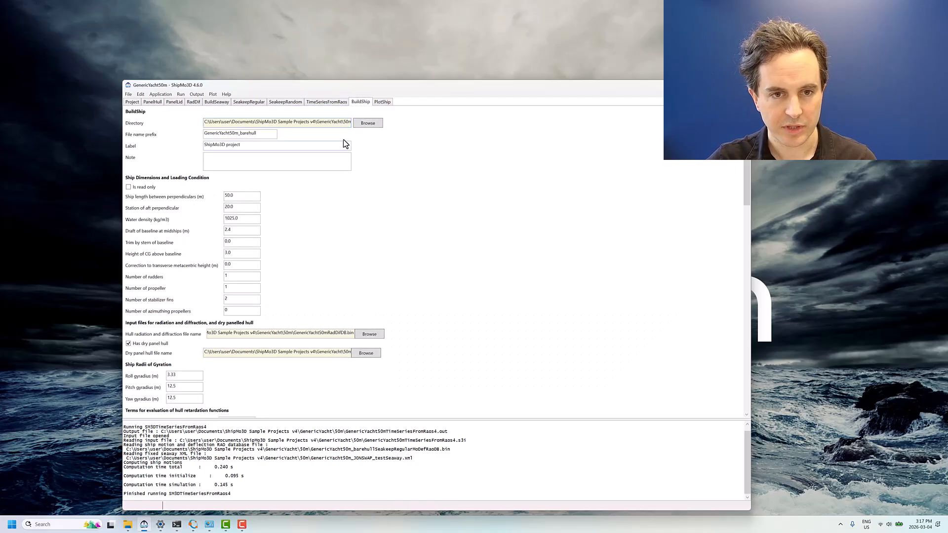
double_click(269, 132)
scroll(184, 135, "down", 1)
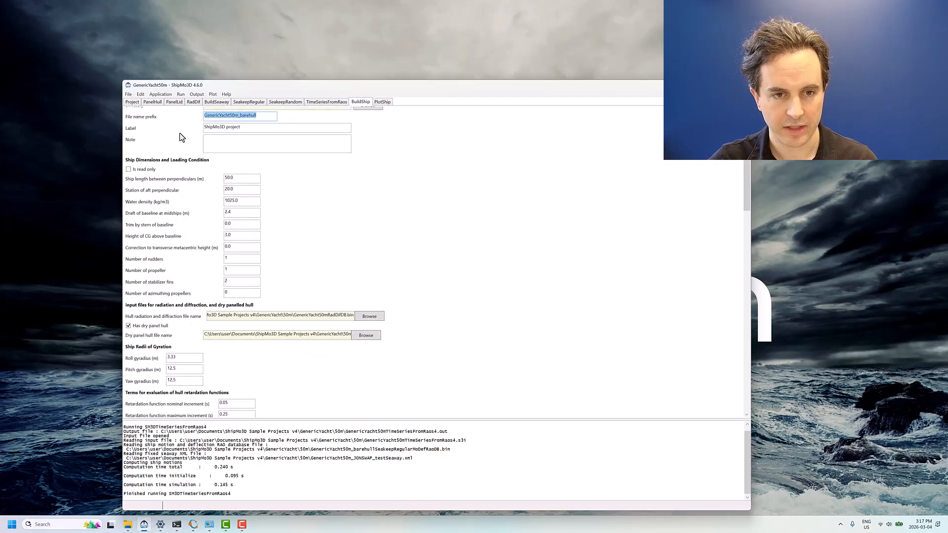
left_click(258, 102)
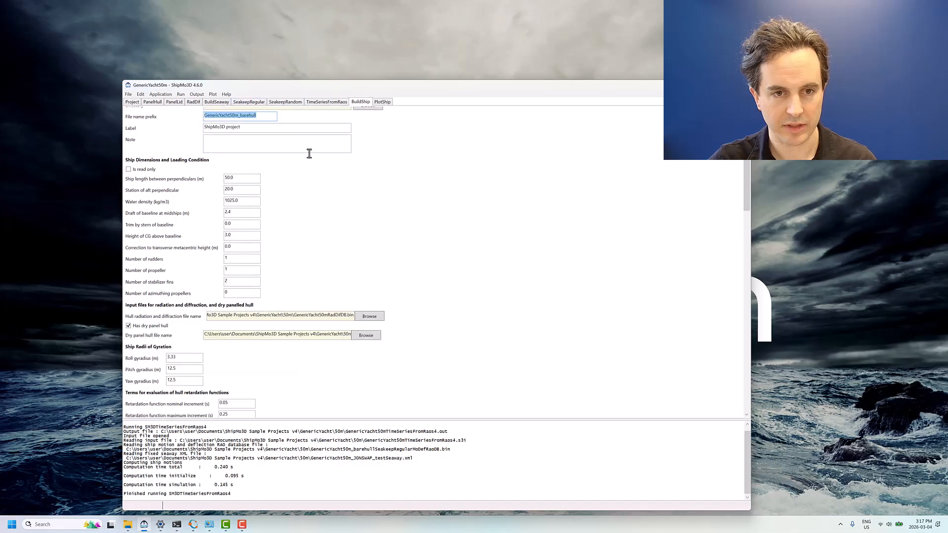
double_click(258, 133)
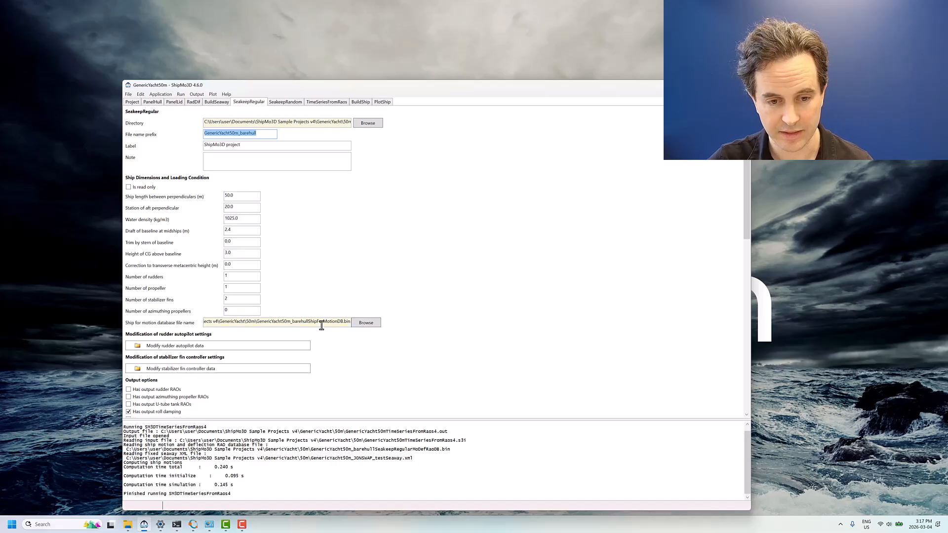
Step: Load GenericYacht50m_barehullShipForMotionDB.bin as the ship for motion database in SeakeepRegular
left_click_drag(237, 323, 398, 332)
left_click(369, 322)
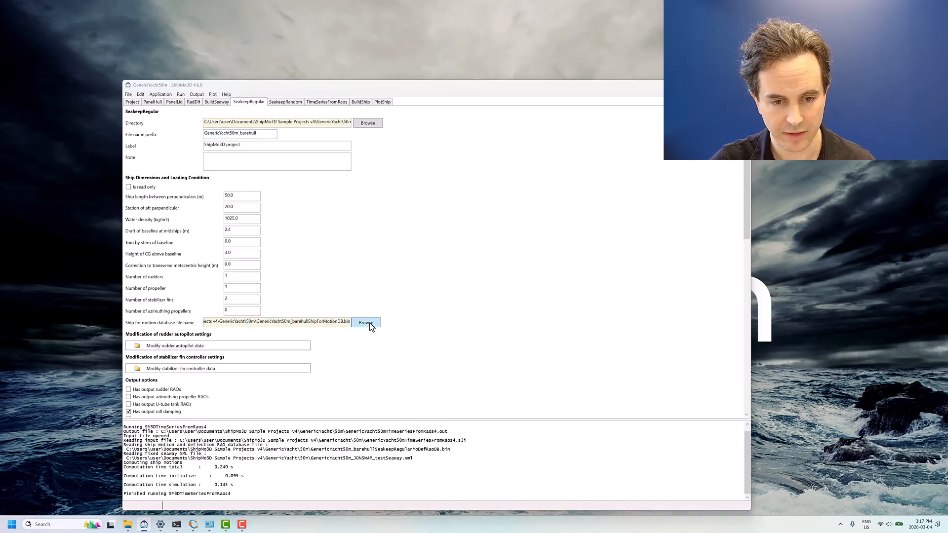
left_click(252, 172)
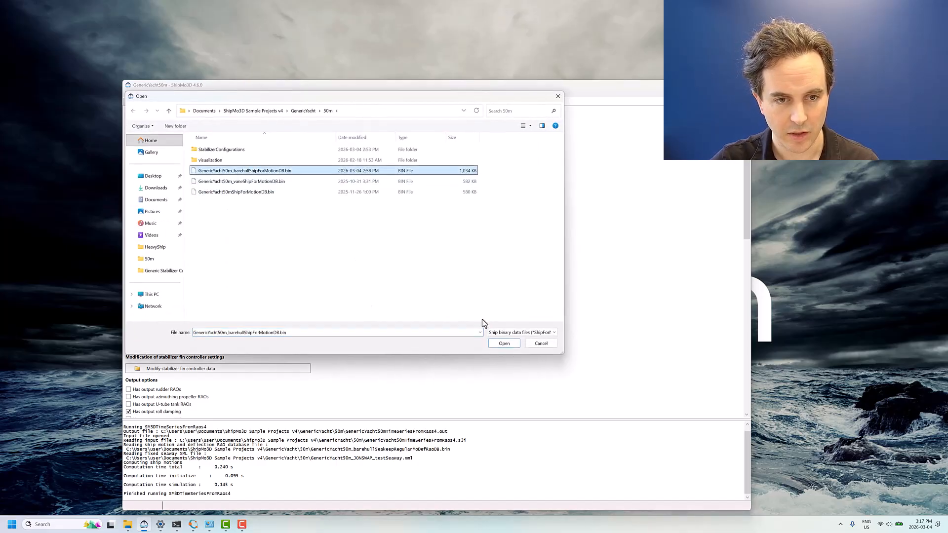
left_click(512, 344)
Step: Review the SeakeepRegular speed, sea direction and wave frequency settings, and run the analysis
scroll(417, 339, "down", 10)
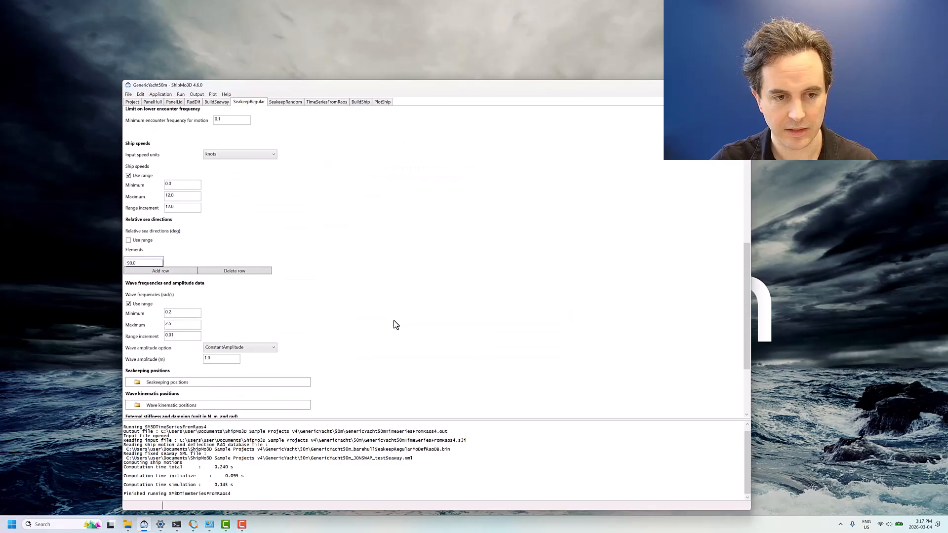
scroll(157, 177, "up", 7)
scroll(168, 180, "down", 4)
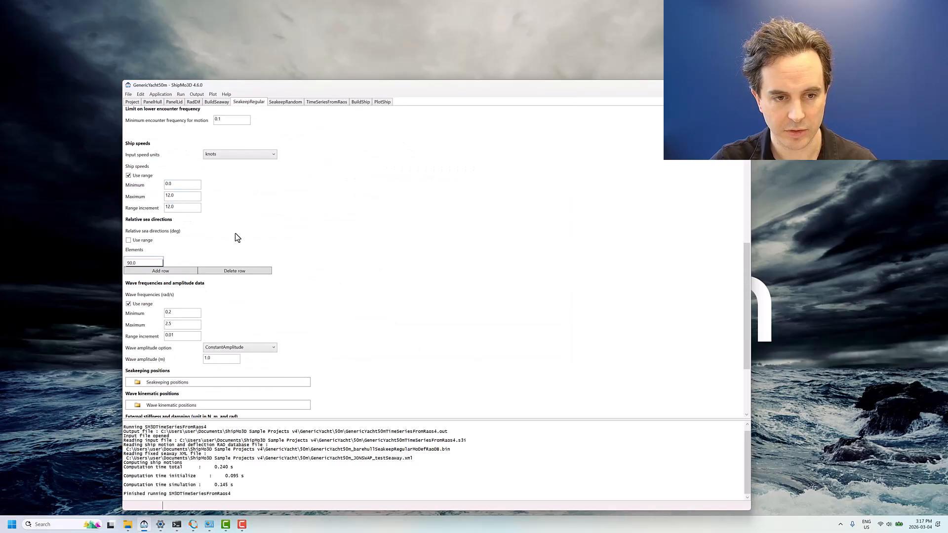
scroll(335, 268, "down", 2)
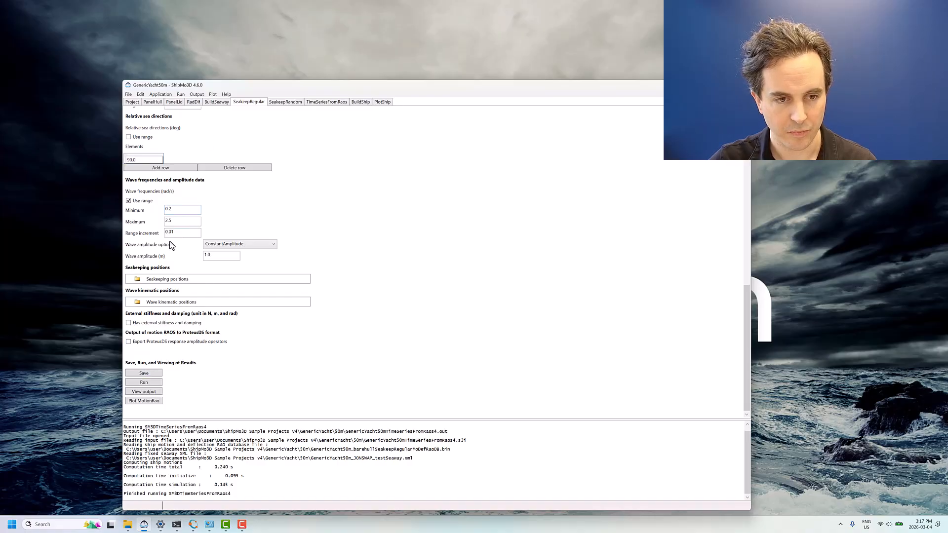
left_click(154, 383)
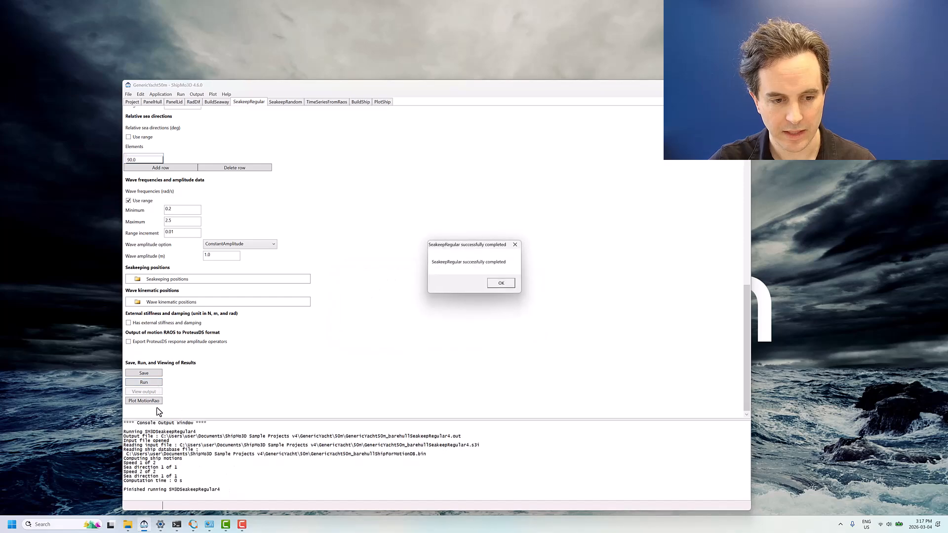
key("Return")
Step: Plot the motion RAOs from SeakeepRegular and display them for a ship speed of 12.0 knots
left_click(144, 401)
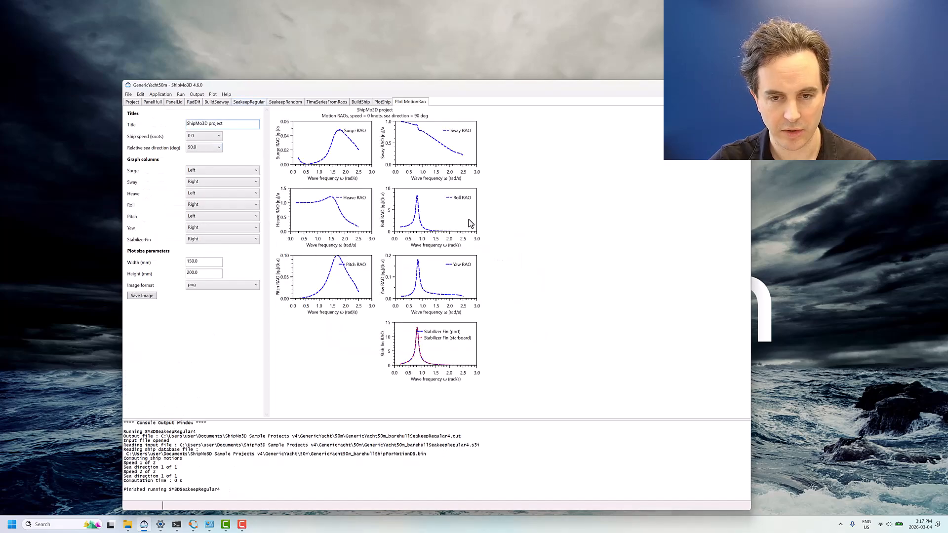
left_click(206, 140)
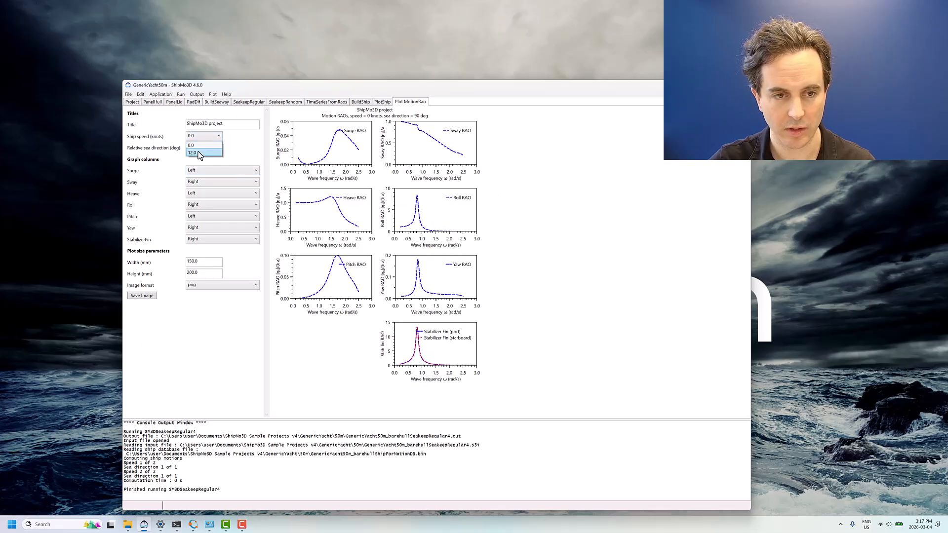
left_click(202, 154)
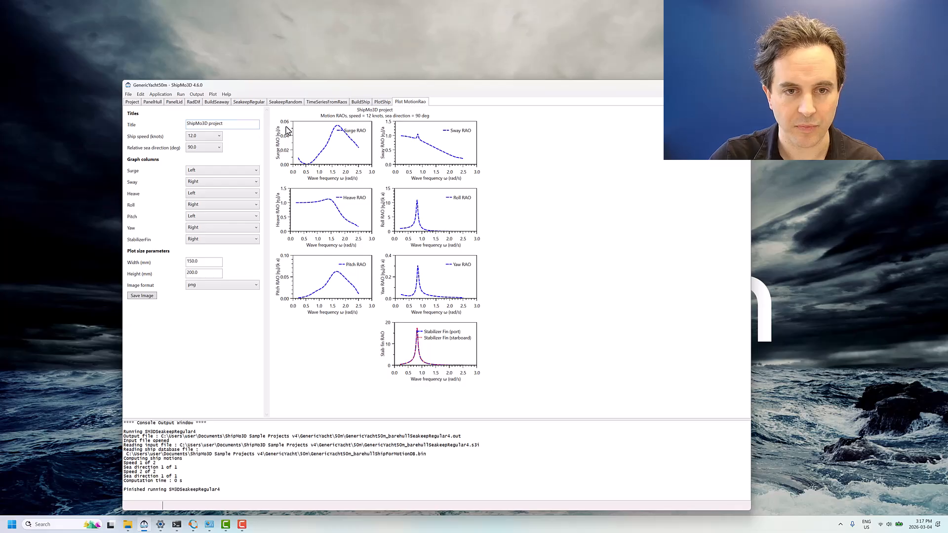
left_click(210, 126)
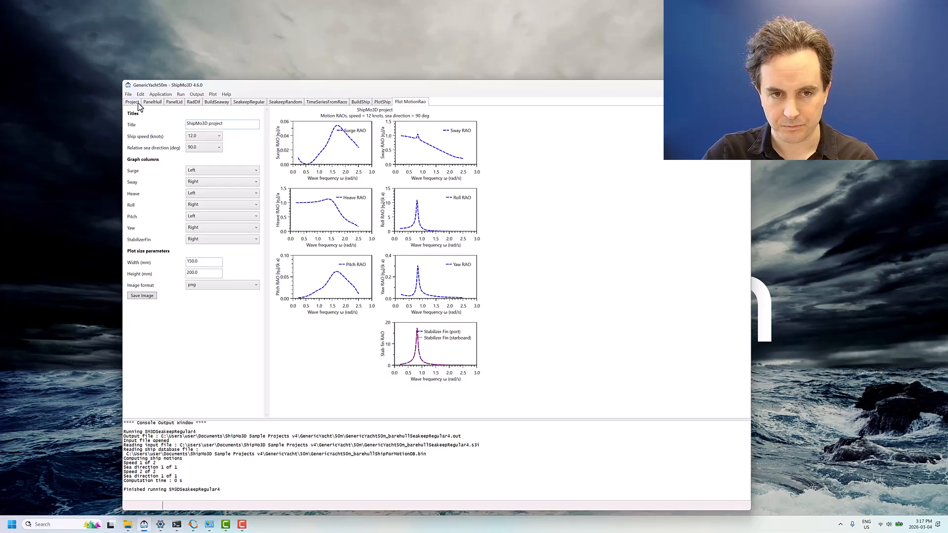
Step: In TimeSeriesFromRaos, set the motion RAO database to GenericYacht50m_barehullSeakeepRegularMoDefRaoDB.bin
left_click(319, 102)
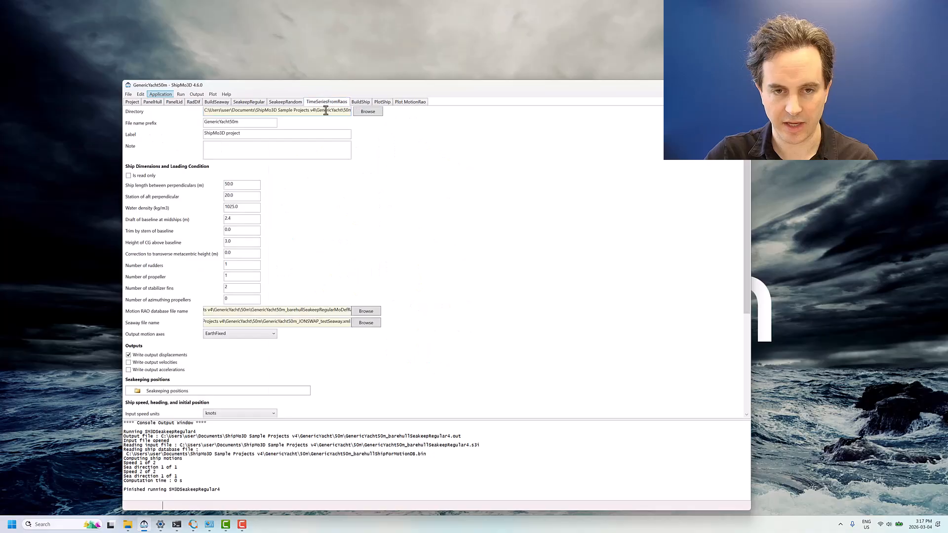
left_click(128, 94)
mouse_move(107, 128)
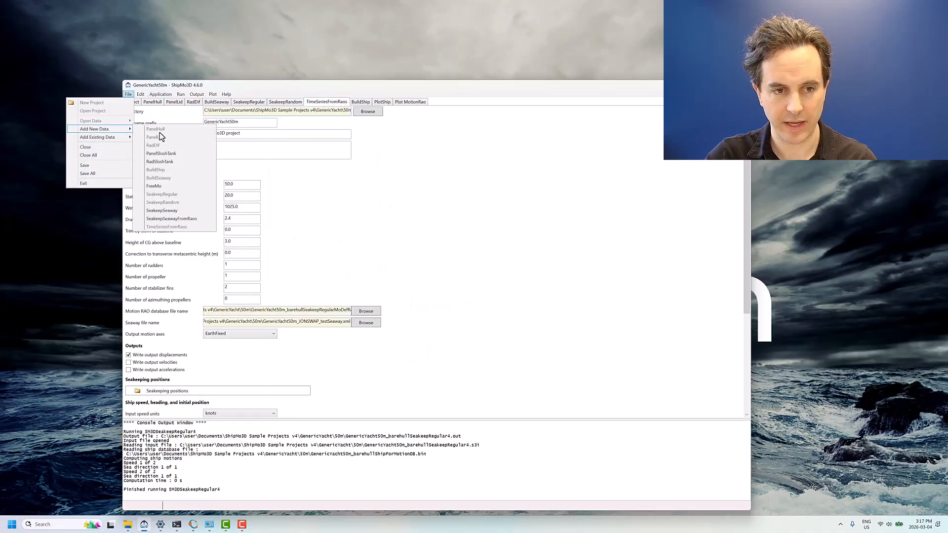
left_click(363, 218)
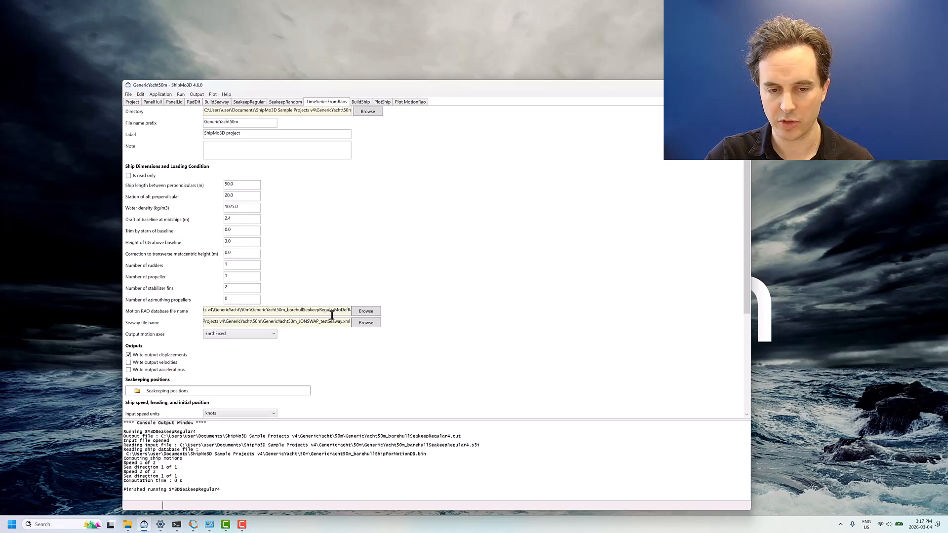
left_click(359, 310)
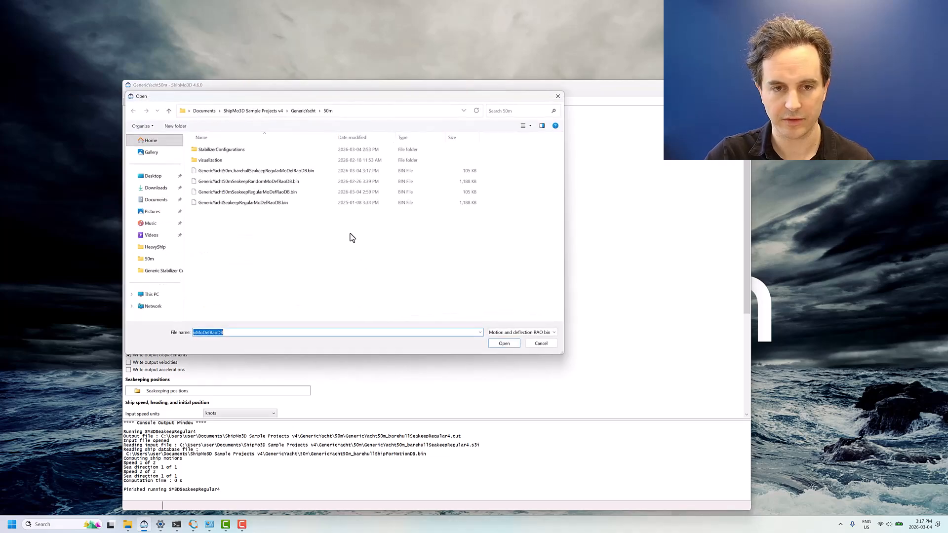
left_click(295, 171)
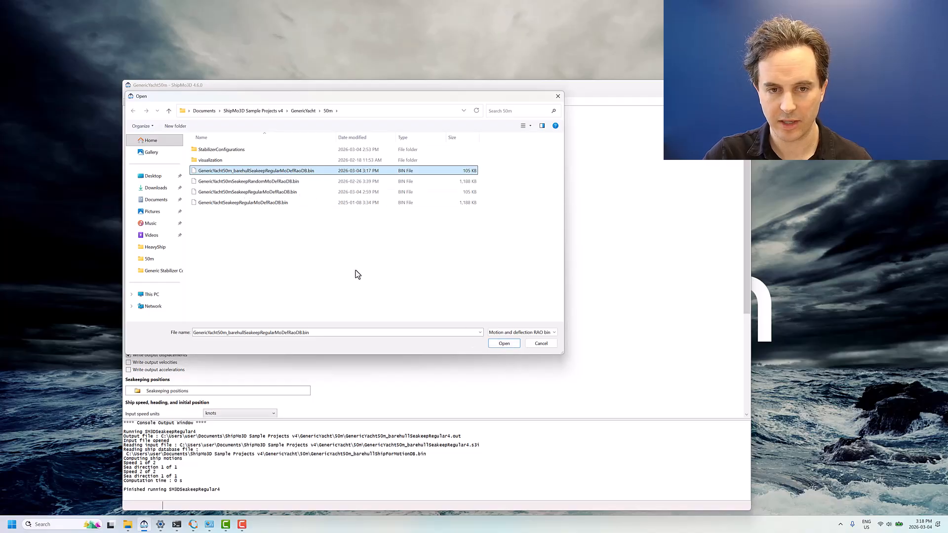
left_click(504, 343)
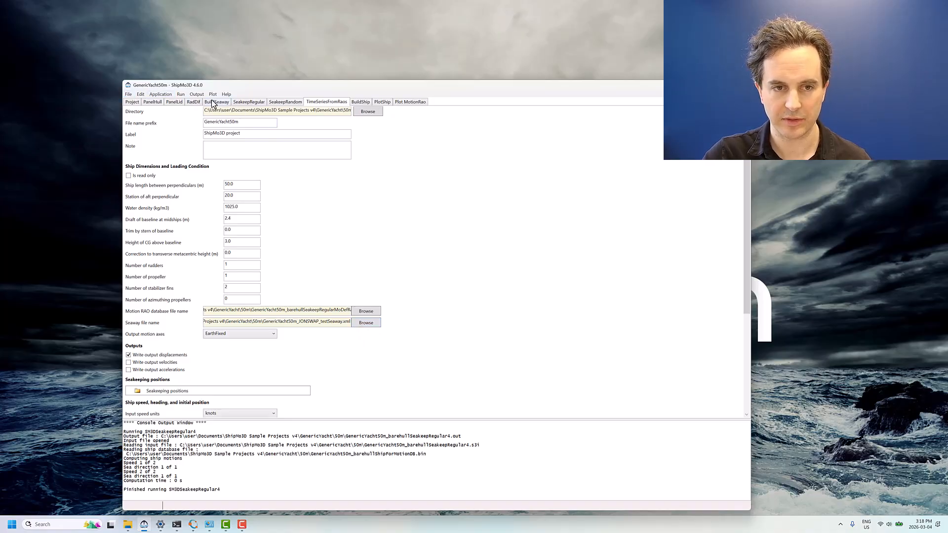
Step: Examine the BuildSeaway spectrum settings, including significant wave height, peak wave period and wave heading
left_click(128, 94)
mouse_move(101, 129)
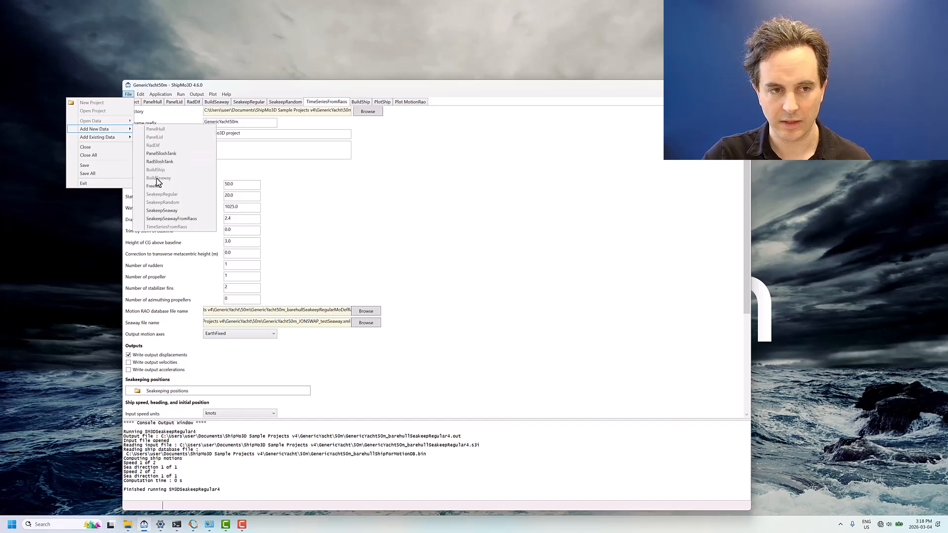
left_click(223, 103)
scroll(284, 273, "down", 1)
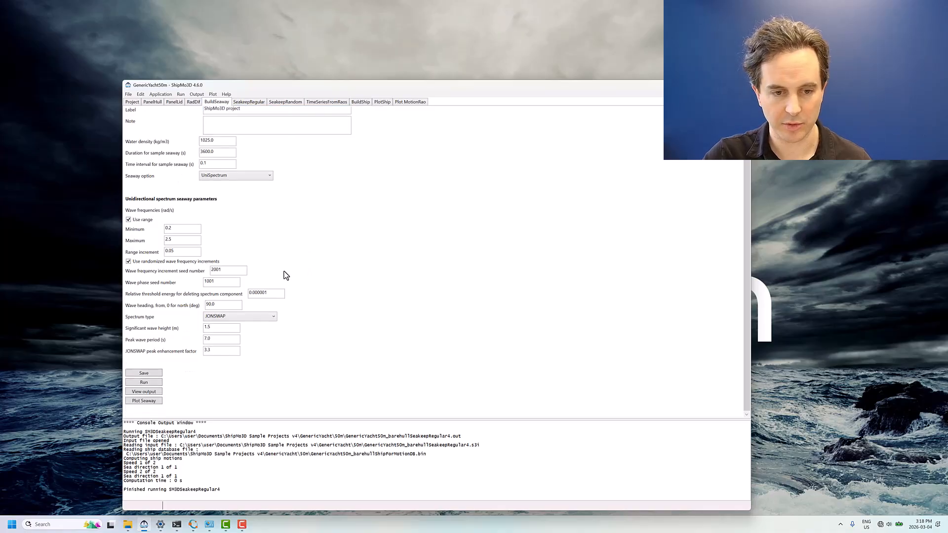
left_click(217, 331)
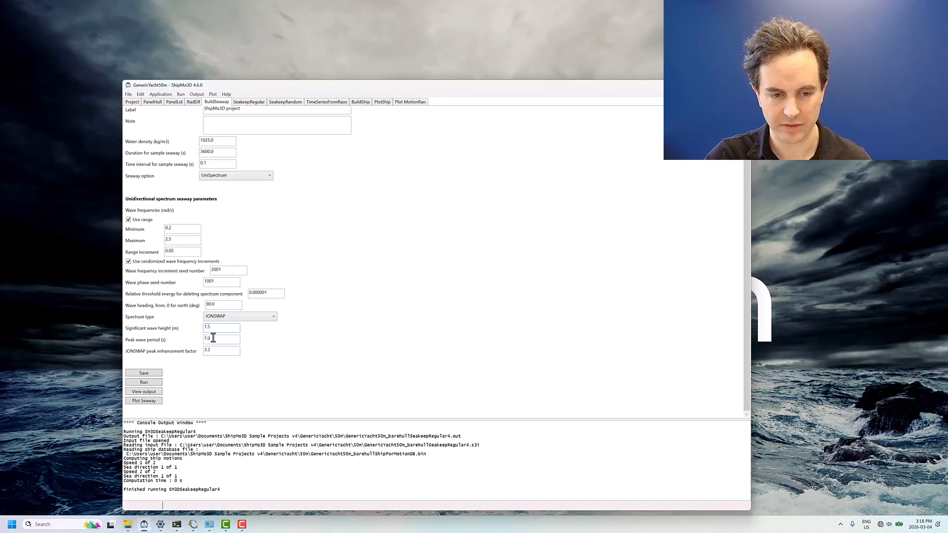
left_click_drag(214, 339, 185, 341)
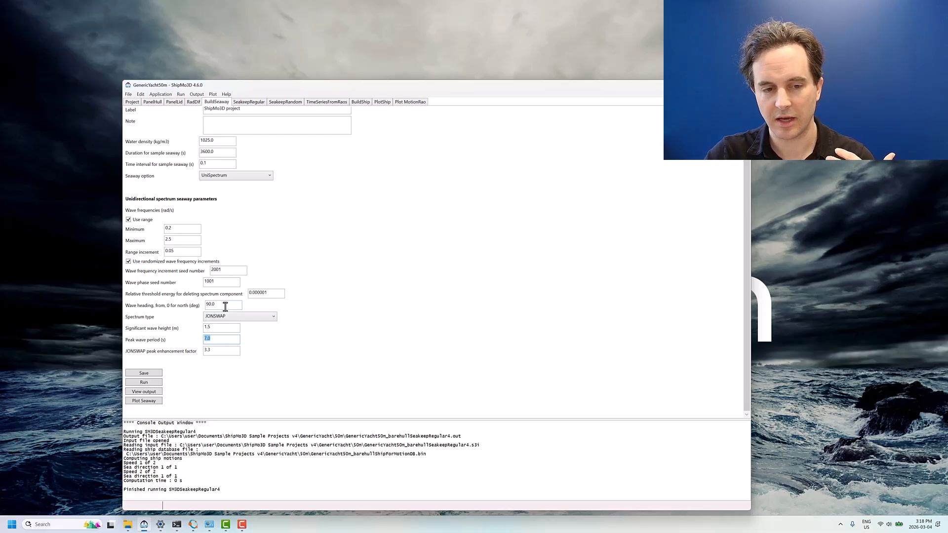
left_click_drag(225, 307, 185, 311)
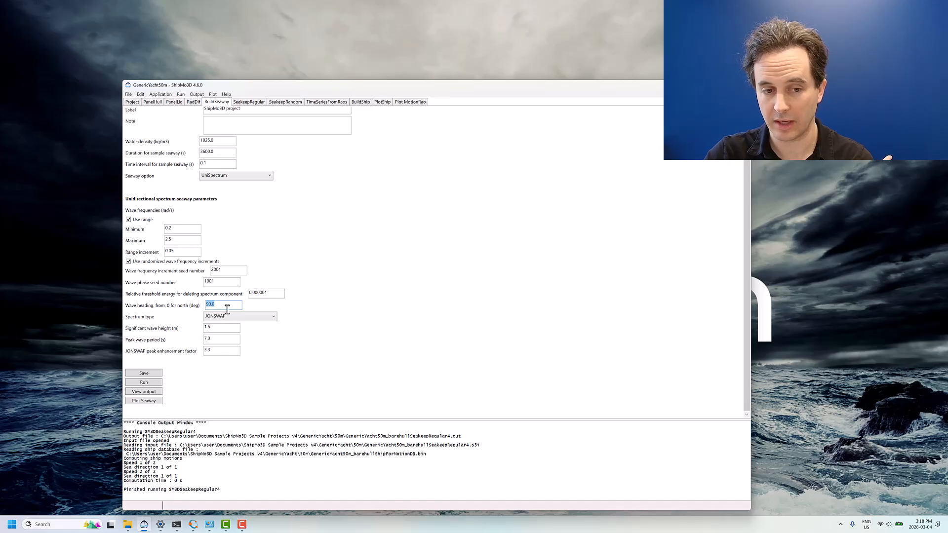
Step: Save the BuildSeaway input and run it to generate the unidirectional JONSWAP seaway
left_click(158, 374)
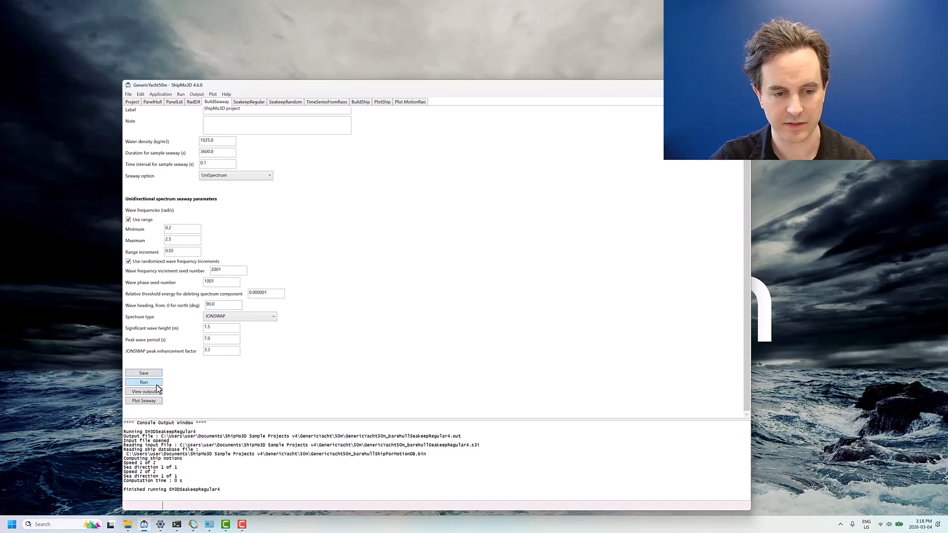
left_click(156, 384)
left_click(493, 285)
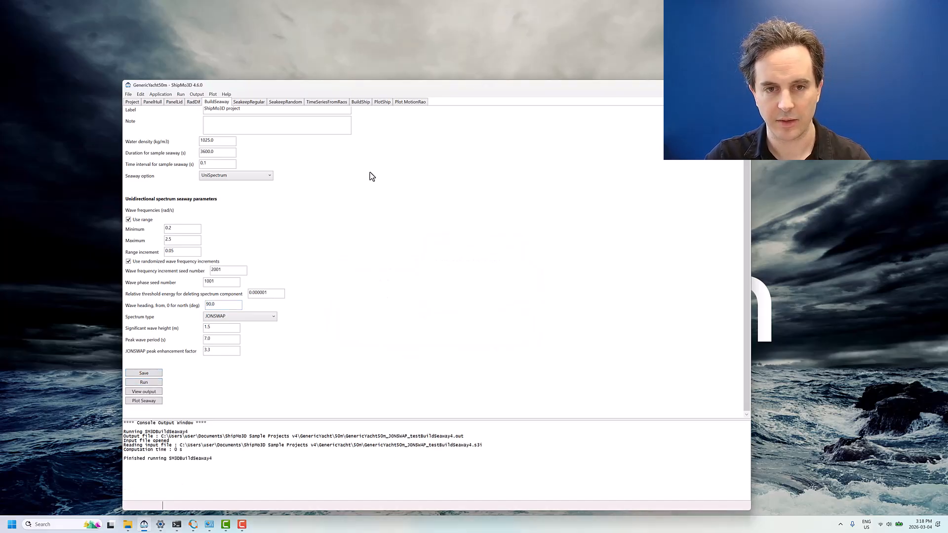
Step: Select GenericYacht50m_JONSWAP_testSeaway as the seaway file in TimeSeriesFromRaos
left_click(332, 105)
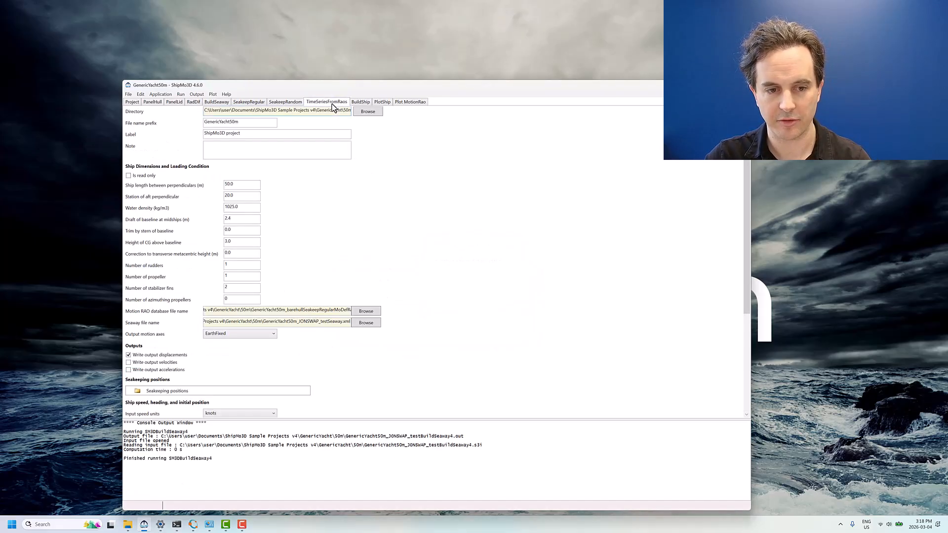
left_click(366, 322)
left_click(246, 171)
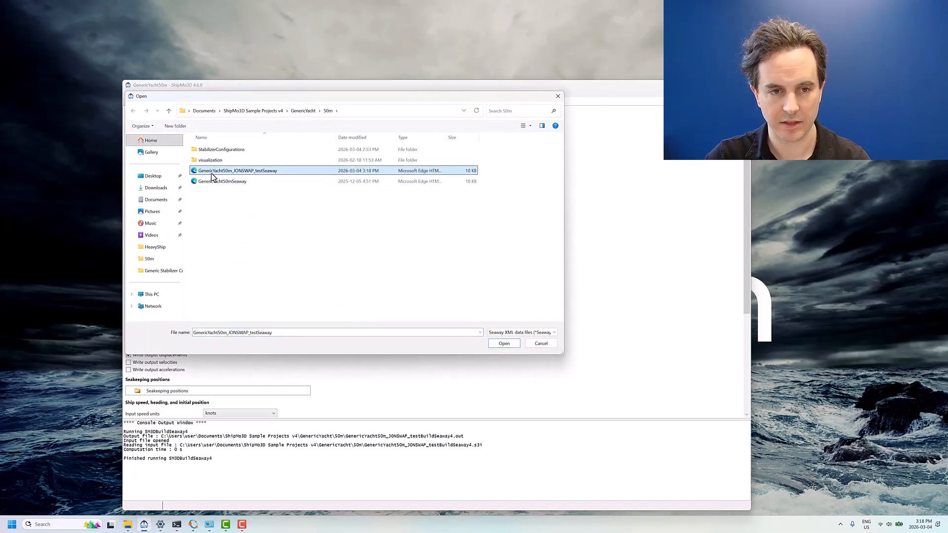
left_click(500, 343)
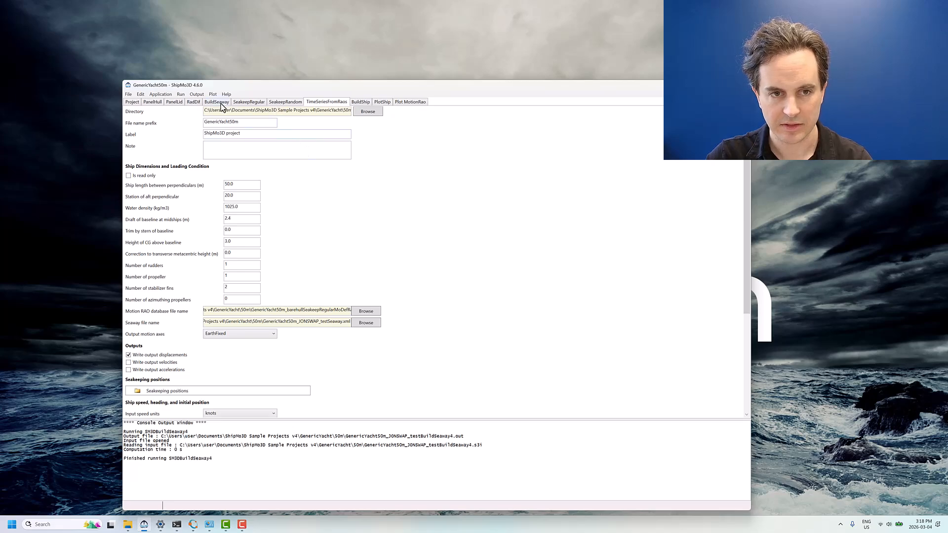
Step: Check the seaway's file name prefix in BuildSeaway, and review the TimeSeriesFromRaos ship speed, heading and time parameters
left_click(217, 103)
left_click_drag(269, 122, 179, 124)
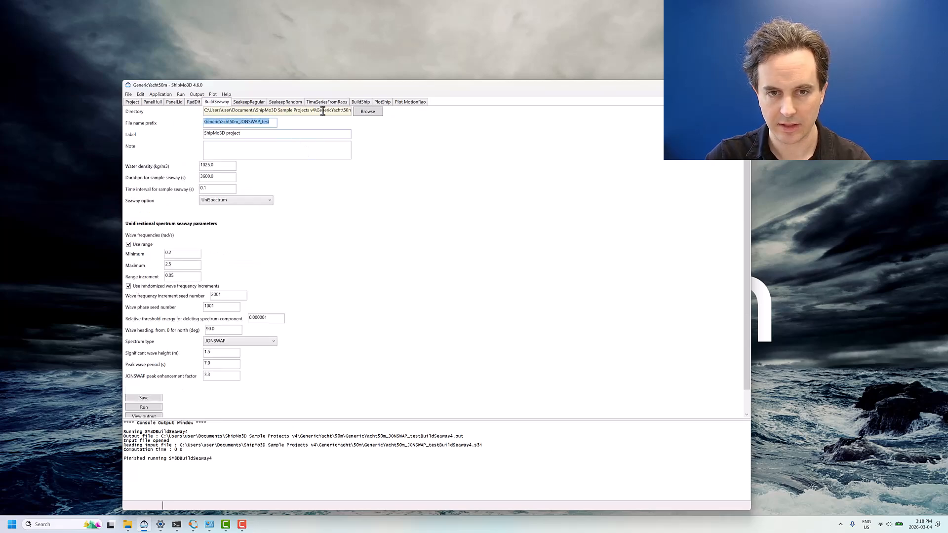
left_click(339, 103)
scroll(360, 249, "down", 2)
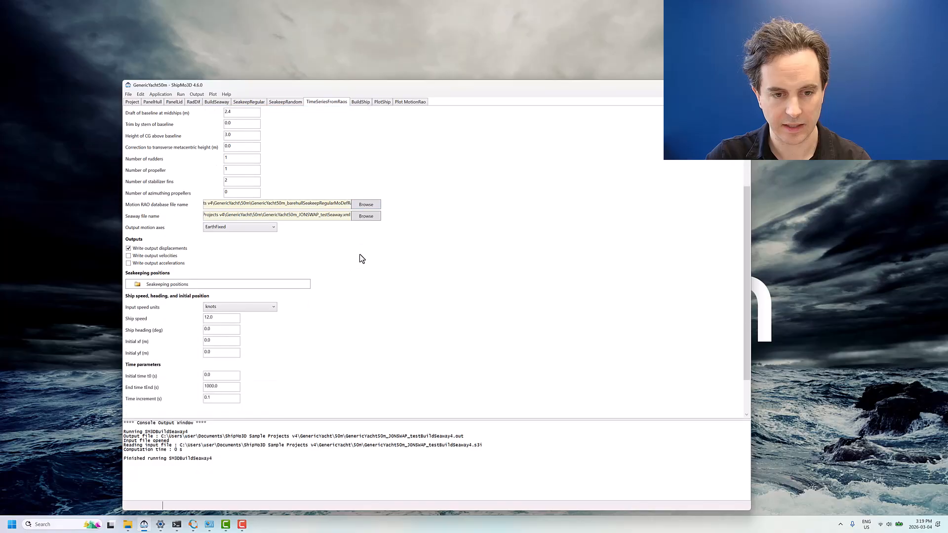
Step: Set the end time of the TimeSeriesFromRaos simulation to 500 s
scroll(360, 259, "down", 1)
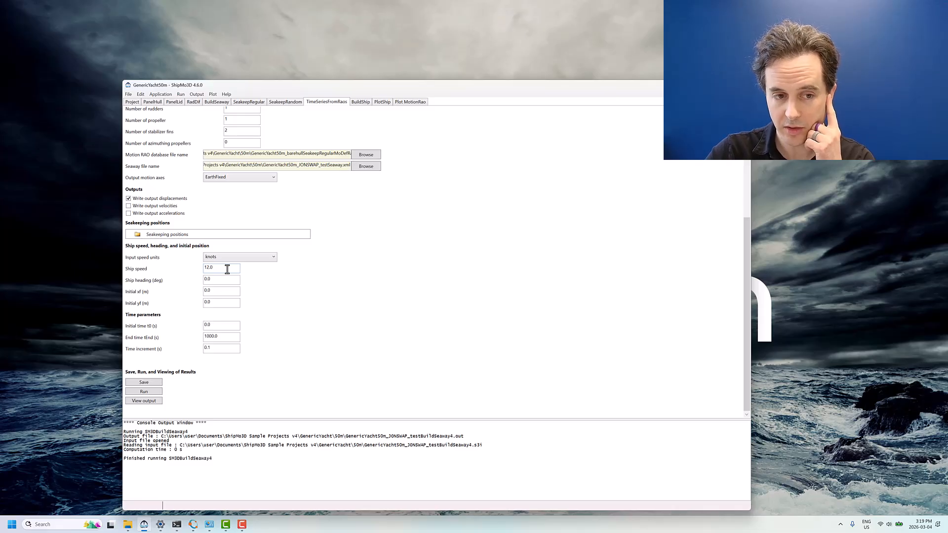
left_click_drag(227, 269, 176, 270)
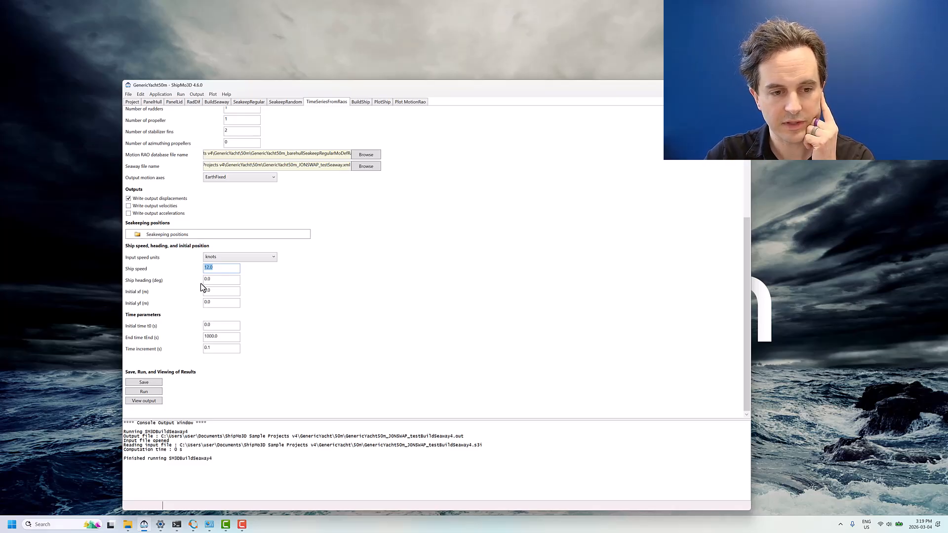
left_click_drag(222, 280, 176, 279)
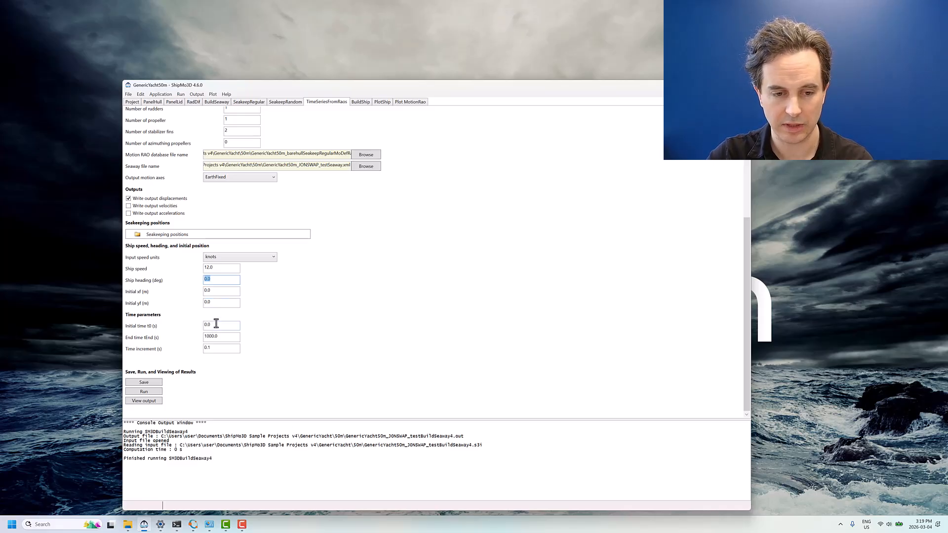
left_click_drag(208, 339, 189, 342)
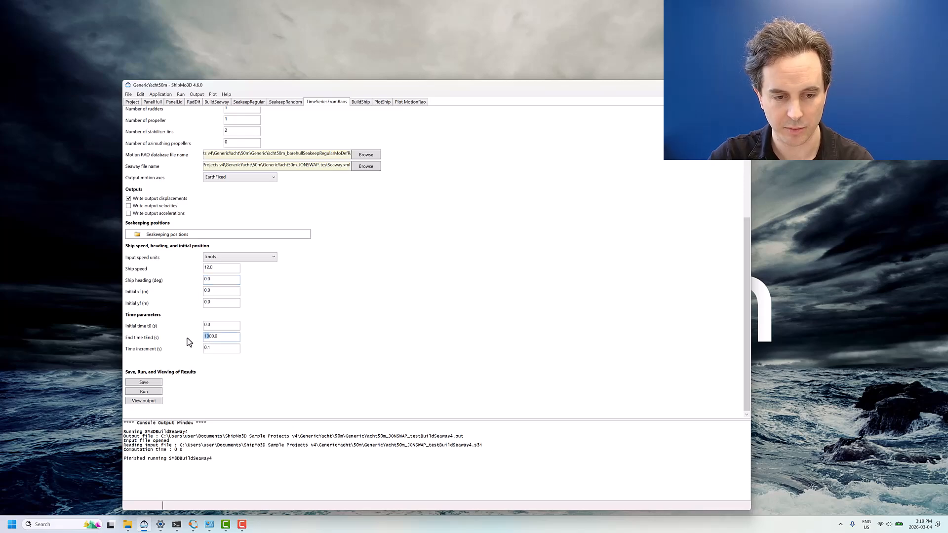
type("5")
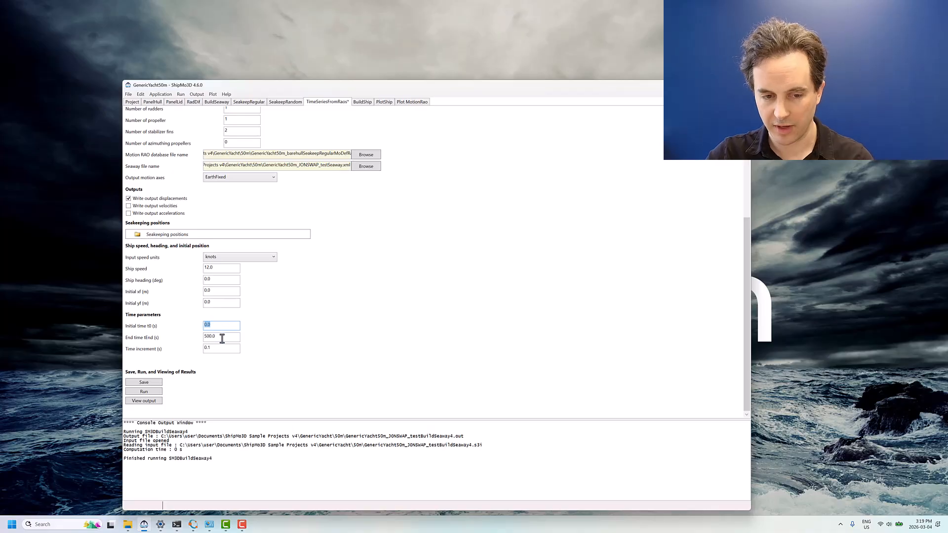
left_click(222, 336)
Step: Save the TimeSeriesFromRaos input and run it to compute the bare-hull ship motions
left_click(152, 382)
left_click(152, 392)
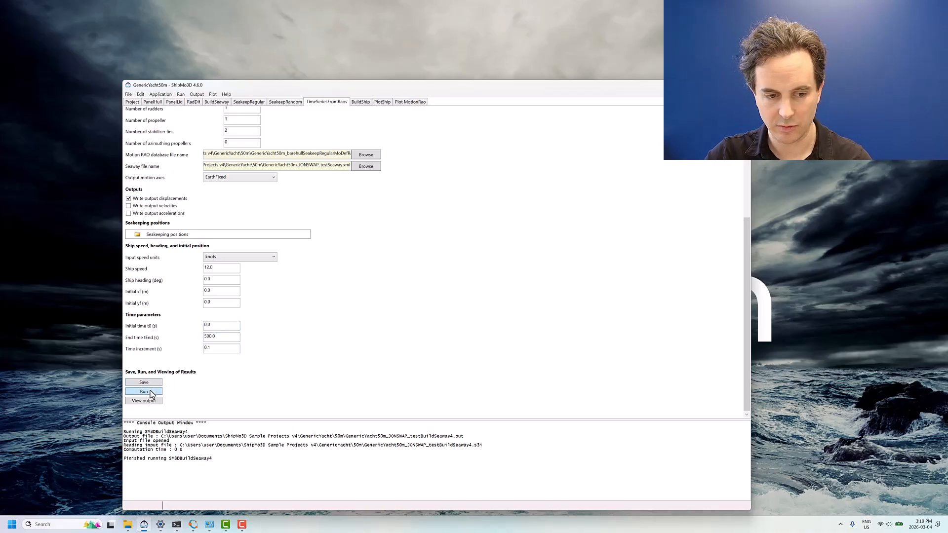
left_click(506, 284)
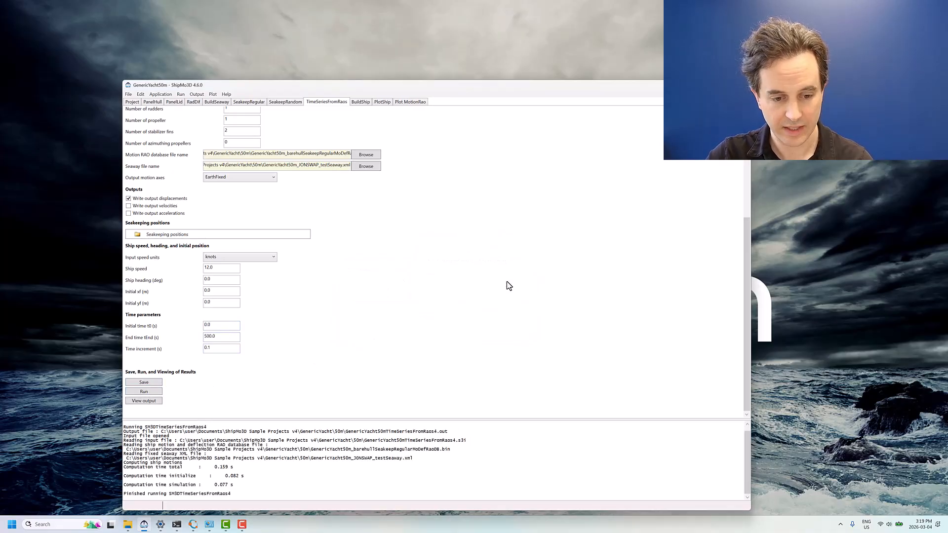
Step: Open the GenericYacht50mTimeSeriesFromRaos4.out result file from the 50m project folder in Notepad++
left_click(128, 524)
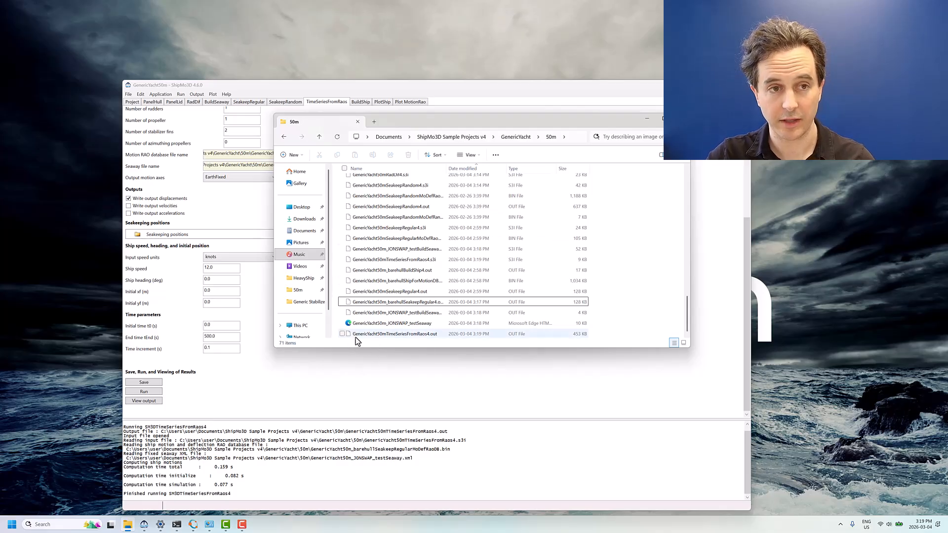
right_click(413, 334)
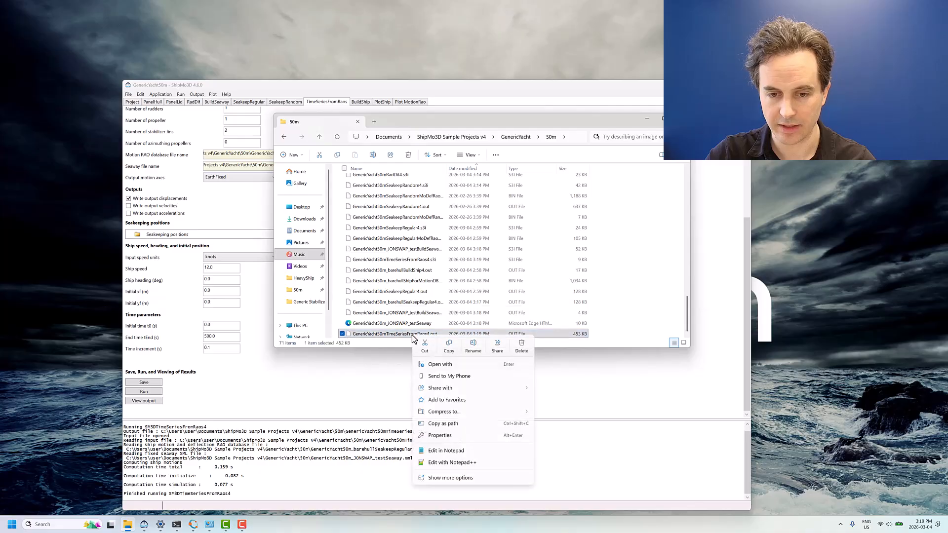
left_click(452, 462)
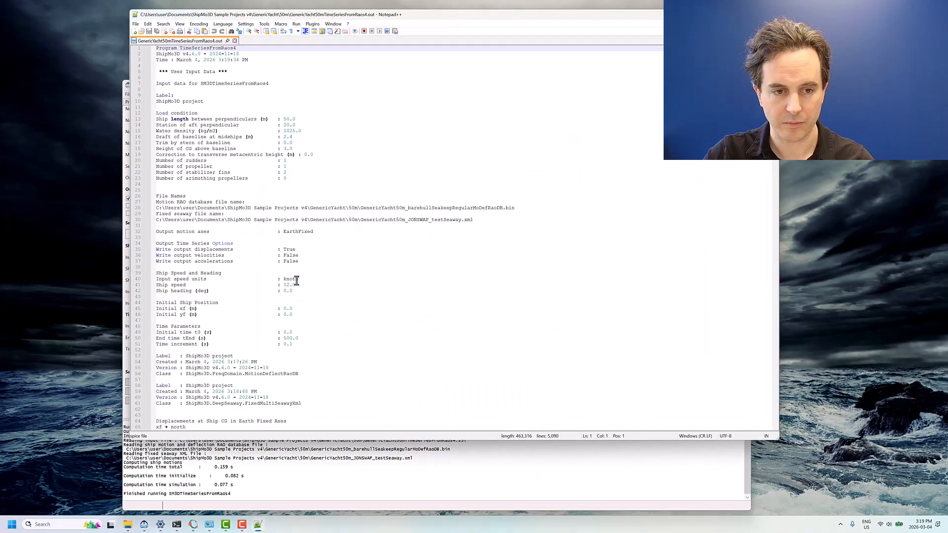
Step: Copy the ship CG displacement time series, from its column headings through the final row at 500 s, excluding the statistics
scroll(296, 280, "down", 10)
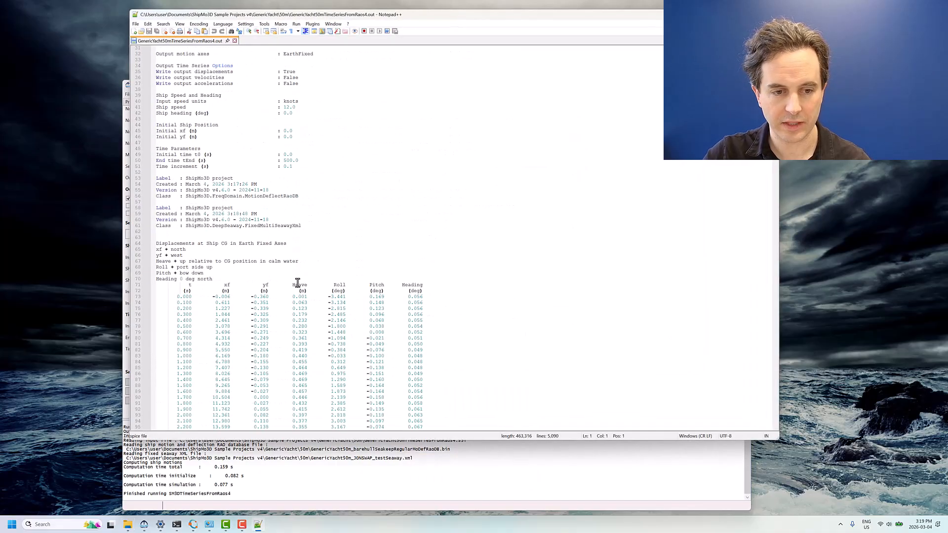
left_click(162, 287)
scroll(205, 292, "down", 3)
scroll(429, 317, "down", 7)
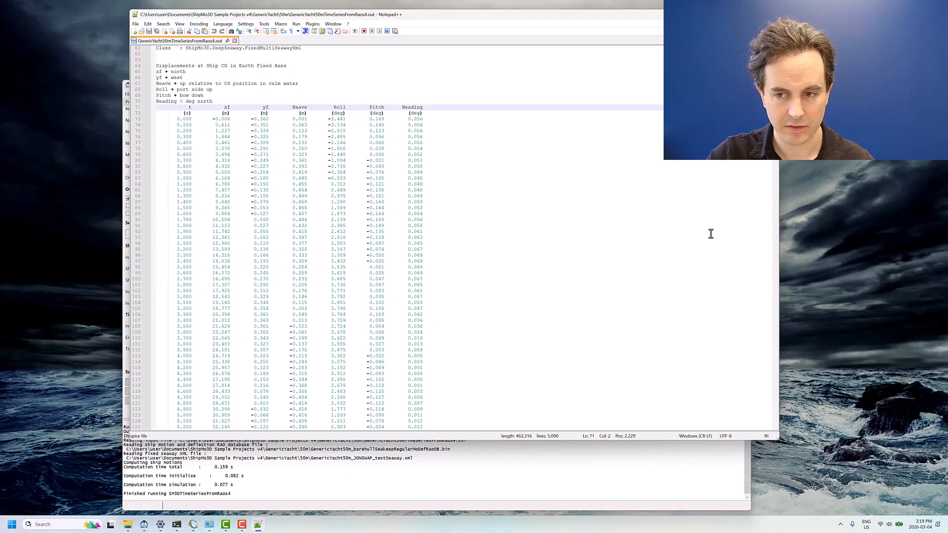
left_click_drag(774, 130, 767, 427)
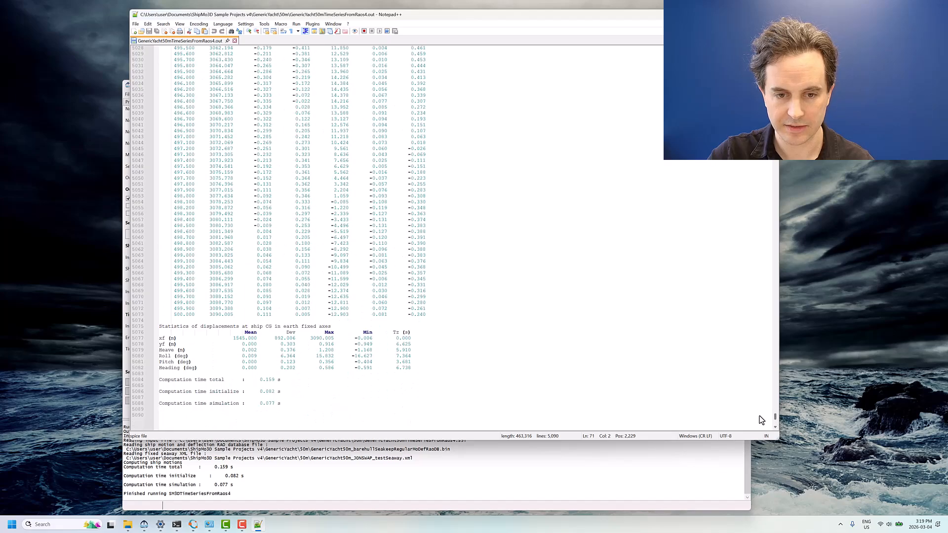
left_click(446, 270, "shift")
key("shift+Down")
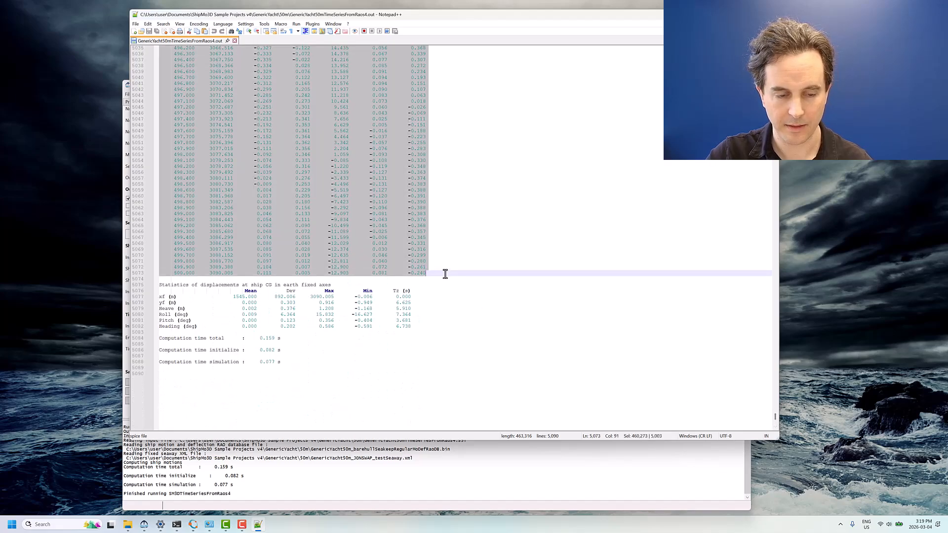
Step: Create a blank workbook in Excel and rename its first sheet barehull
left_click(12, 524)
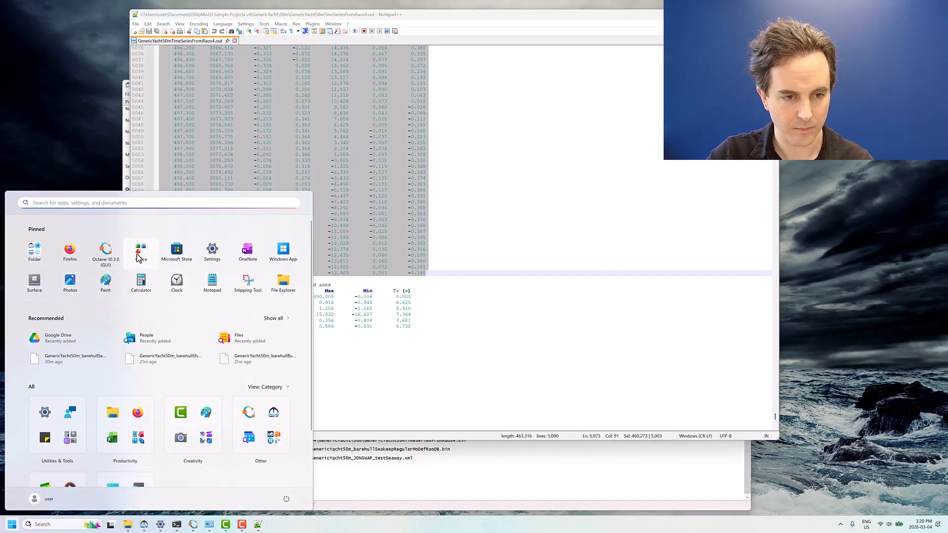
left_click(140, 252)
left_click(106, 327)
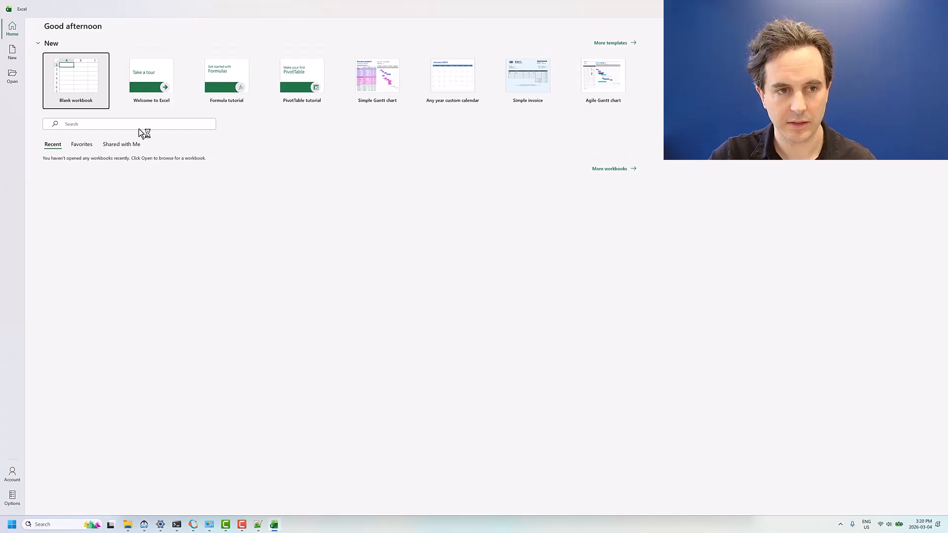
left_click(79, 88)
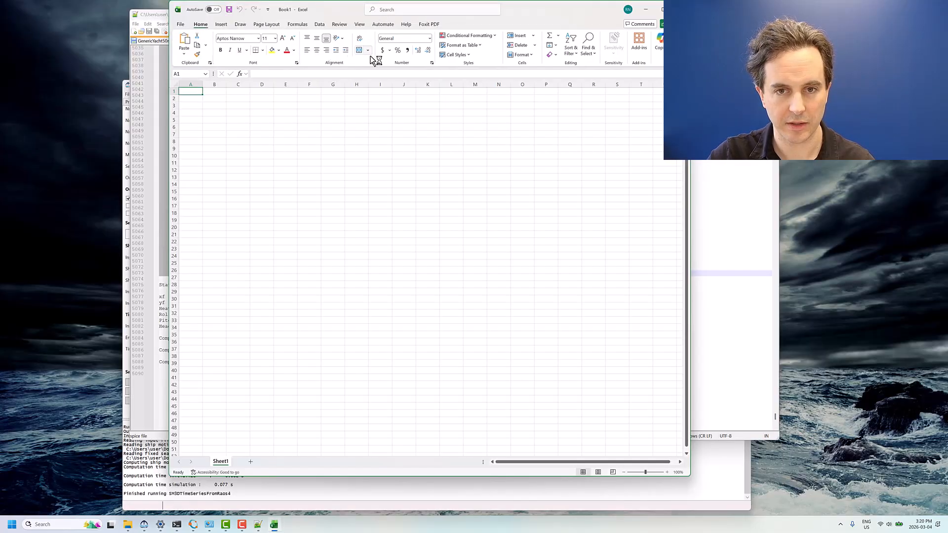
right_click(218, 462)
left_click(249, 372)
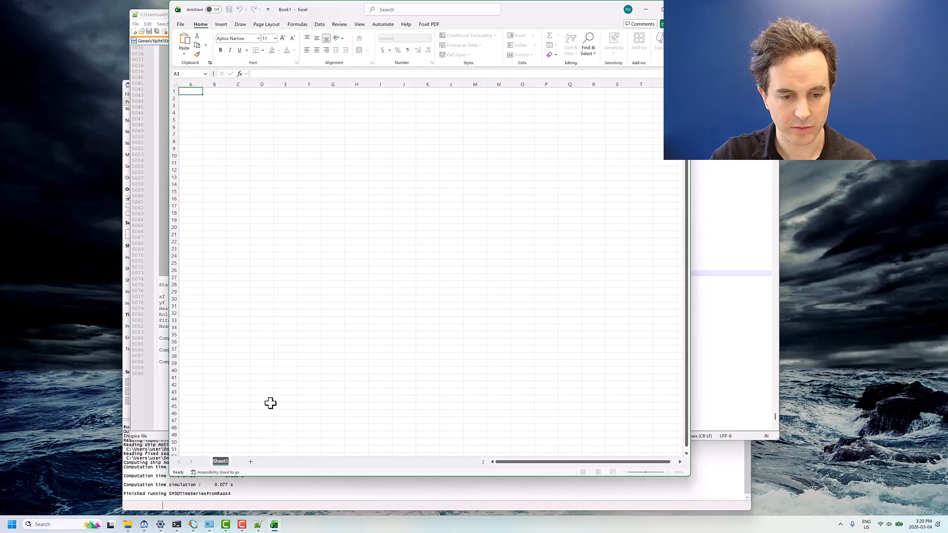
type("barehull")
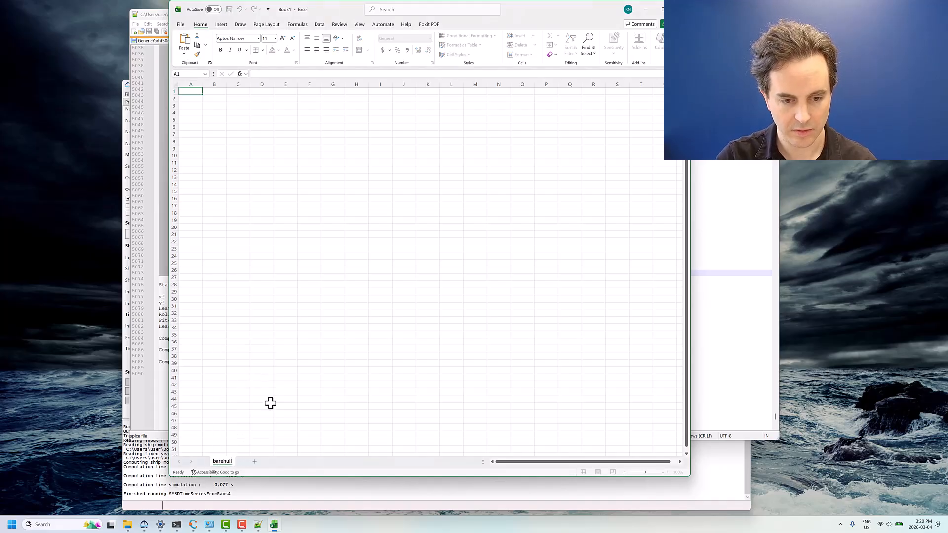
Step: Paste the copied time series into the barehull sheet starting at cell A4
left_click(205, 113)
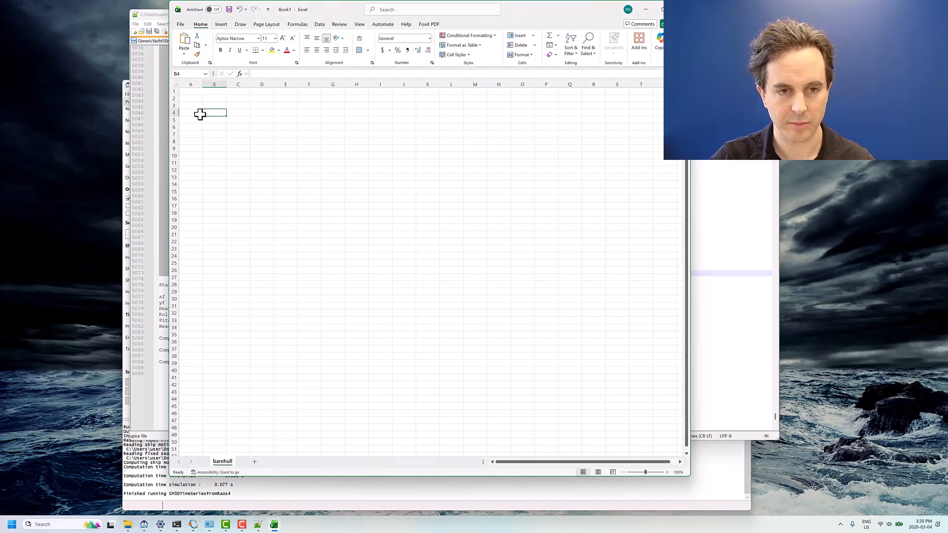
left_click(194, 113)
key("ctrl+v")
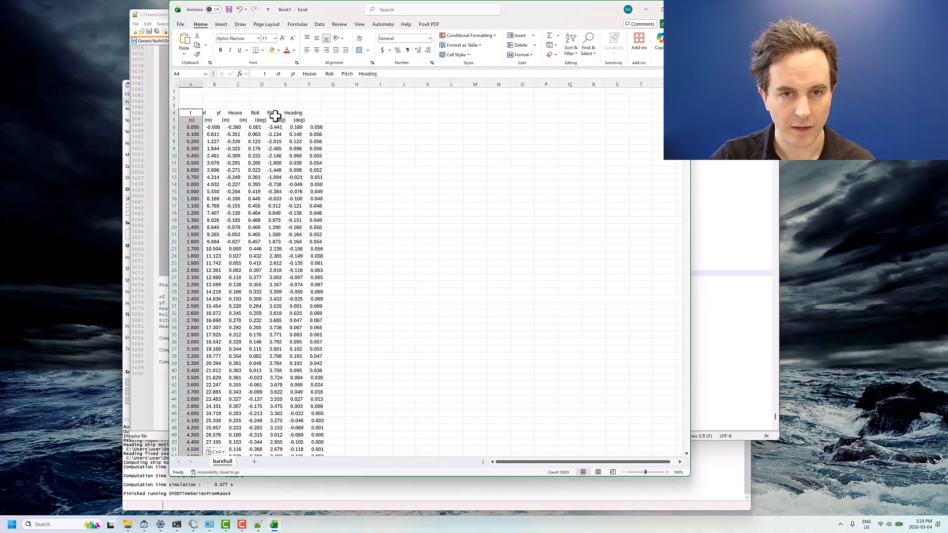
Step: Split the pasted text into columns as delimited data, adding space as a delimiter and treating consecutive delimiters as one
left_click(410, 11)
type("text to")
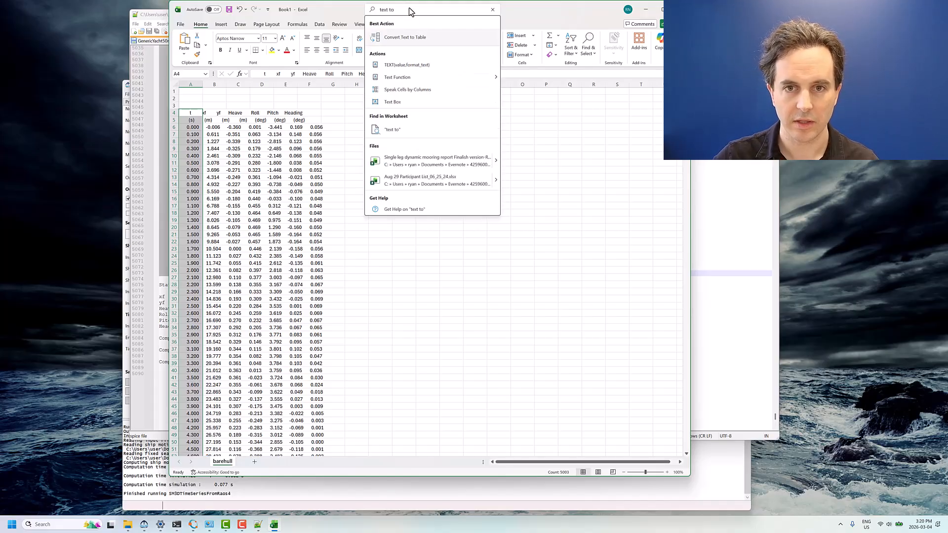
left_click(403, 39)
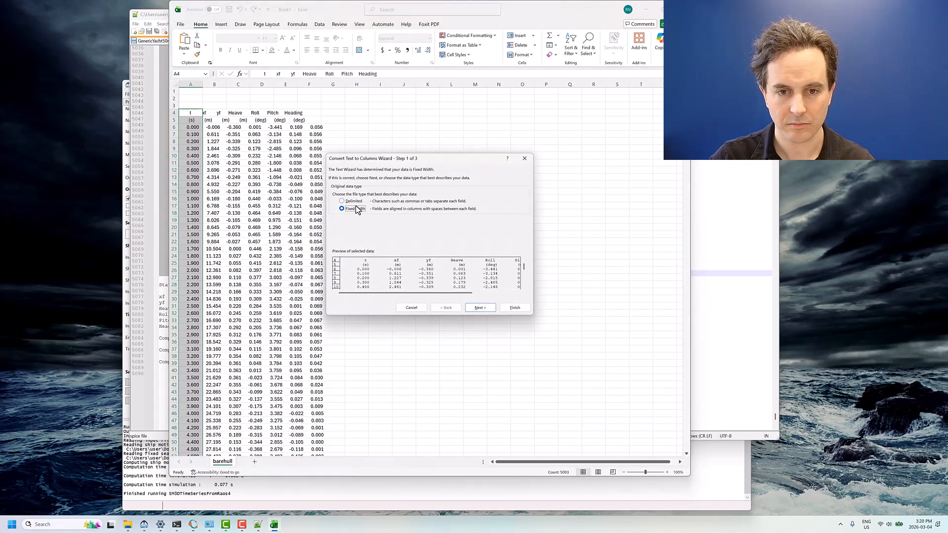
left_click(353, 202)
left_click(467, 307)
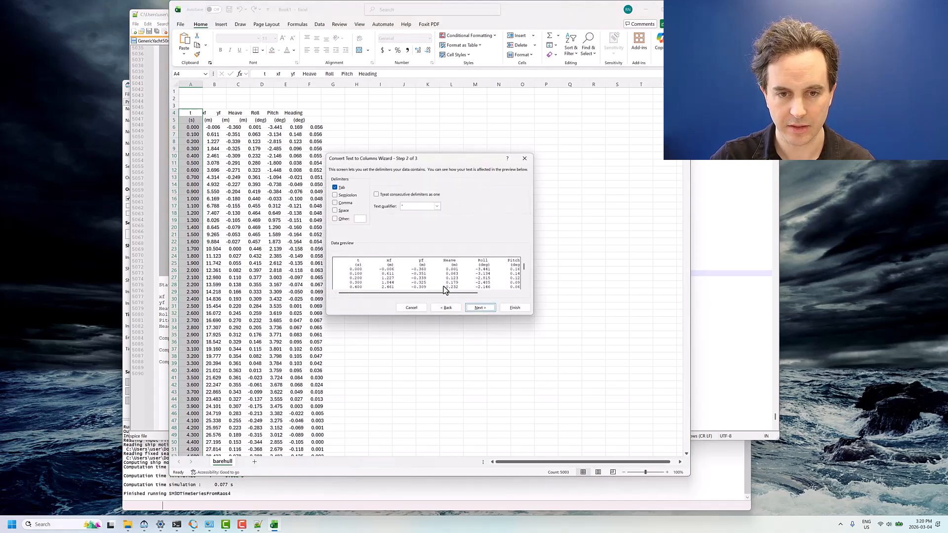
left_click(336, 210)
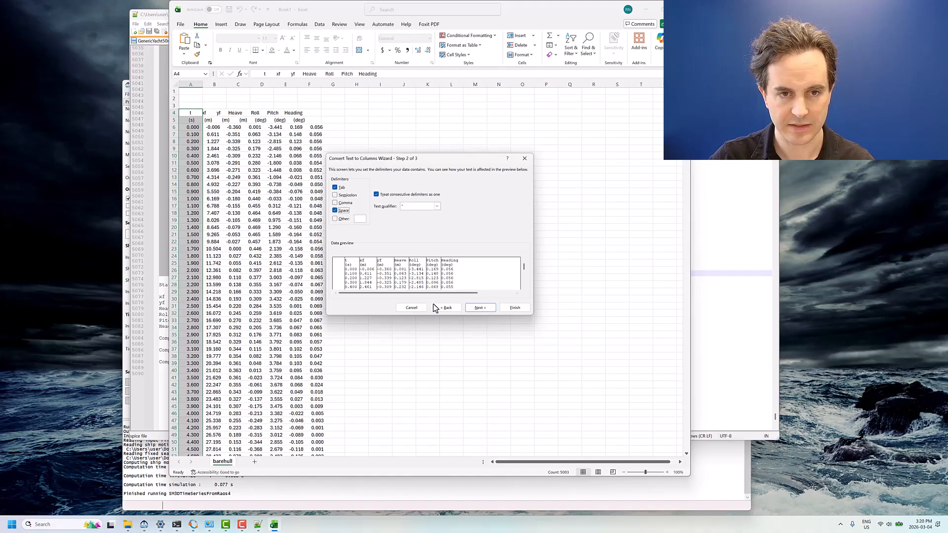
left_click(469, 308)
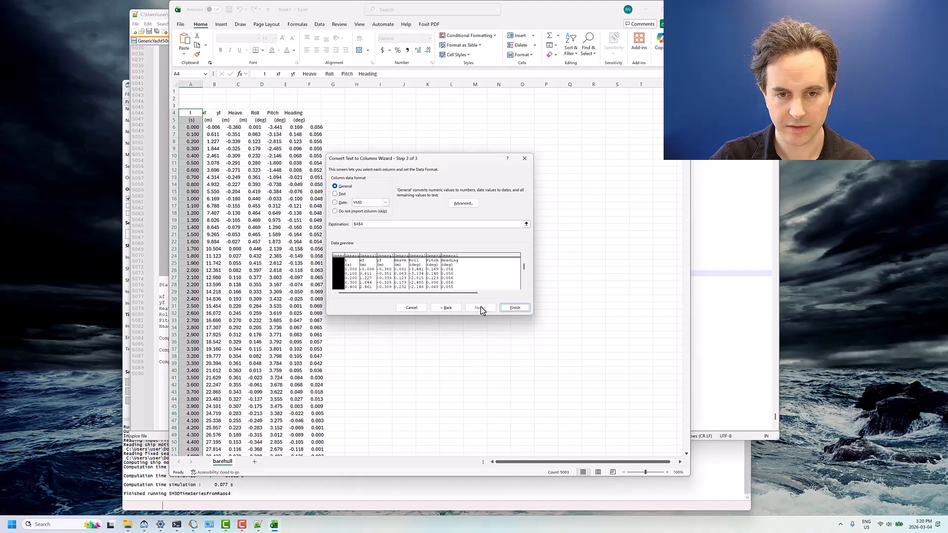
left_click(514, 308)
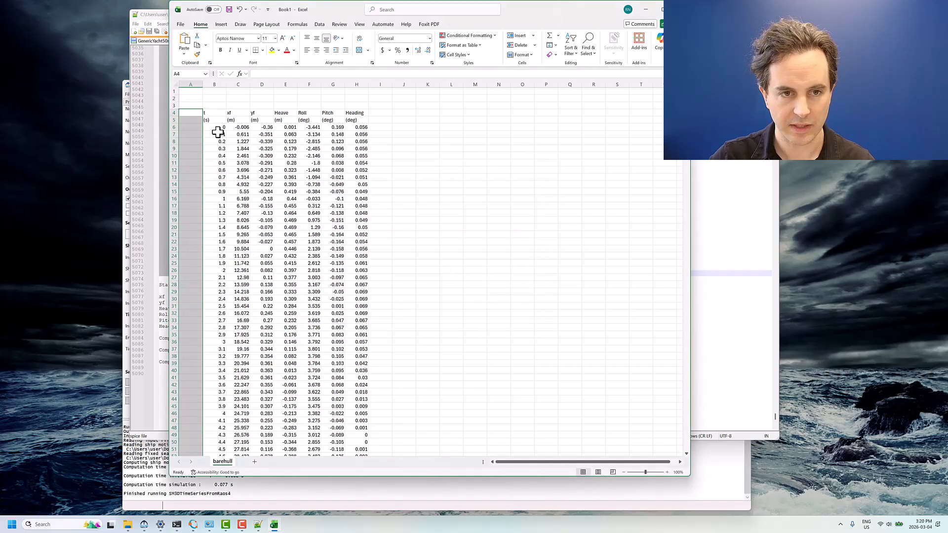
left_click(218, 113)
left_click(272, 147)
left_click(311, 213)
left_click(368, 230)
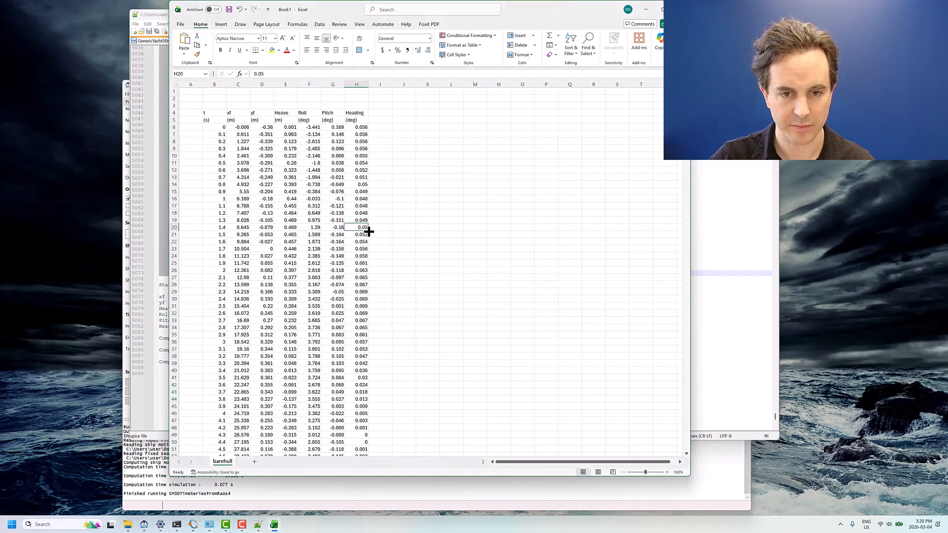
Step: Add a second sheet to the workbook and name it fins
left_click(253, 463)
right_click(244, 462)
left_click(264, 369)
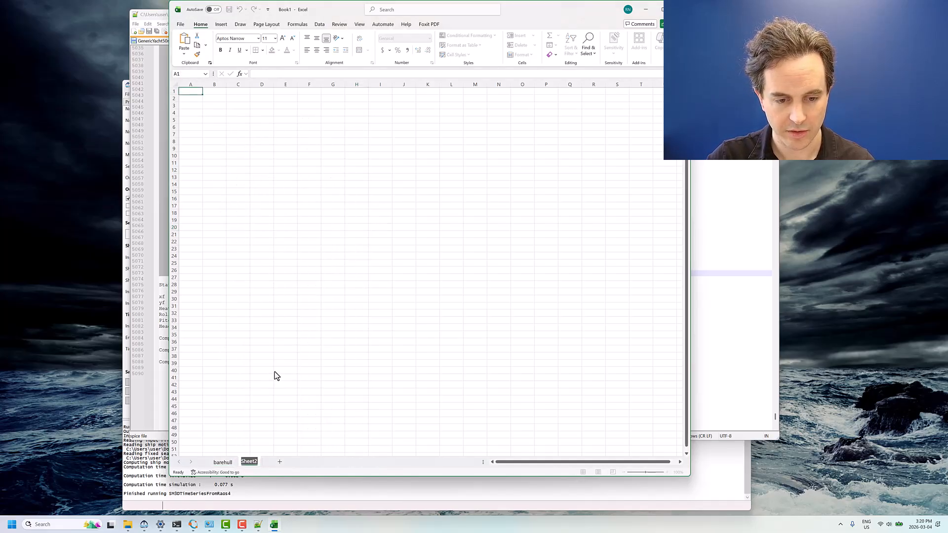
type("fins")
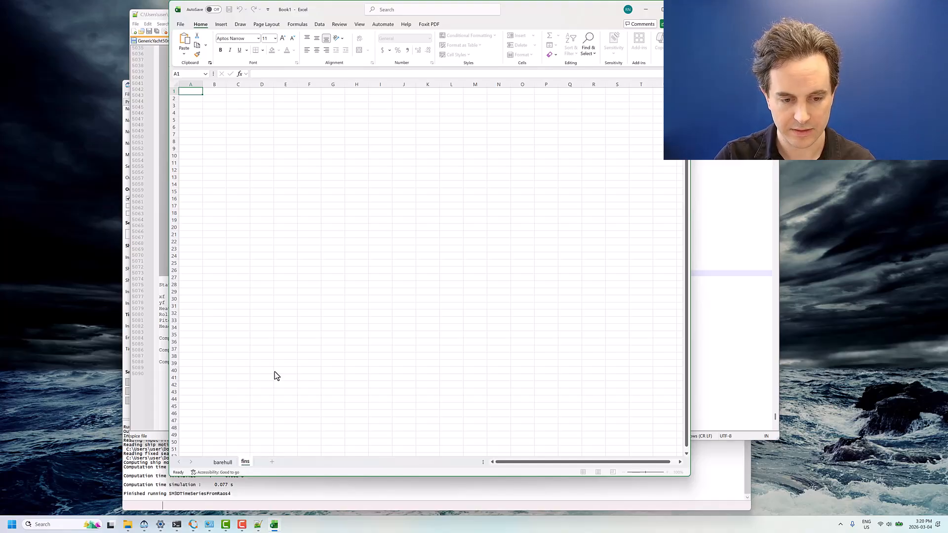
key("Return")
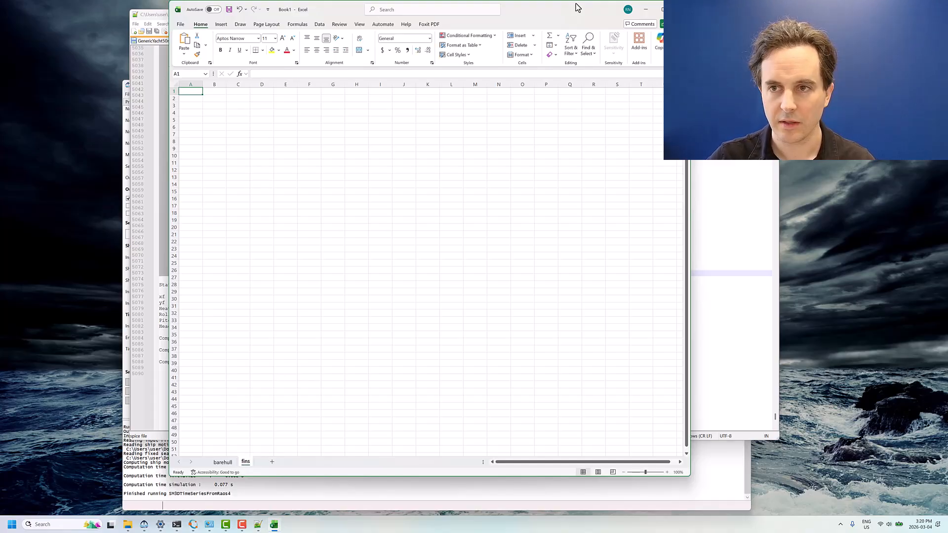
Step: Put Excel aside, close the time series output file, and return to ShipMo3D's project-level list of application data files
left_click(640, 10)
left_click(491, 179)
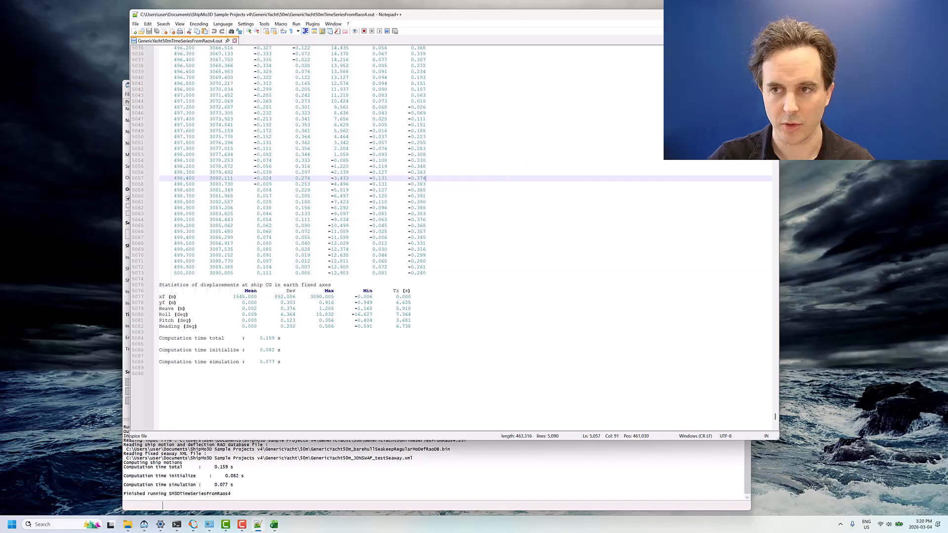
left_click(770, 15)
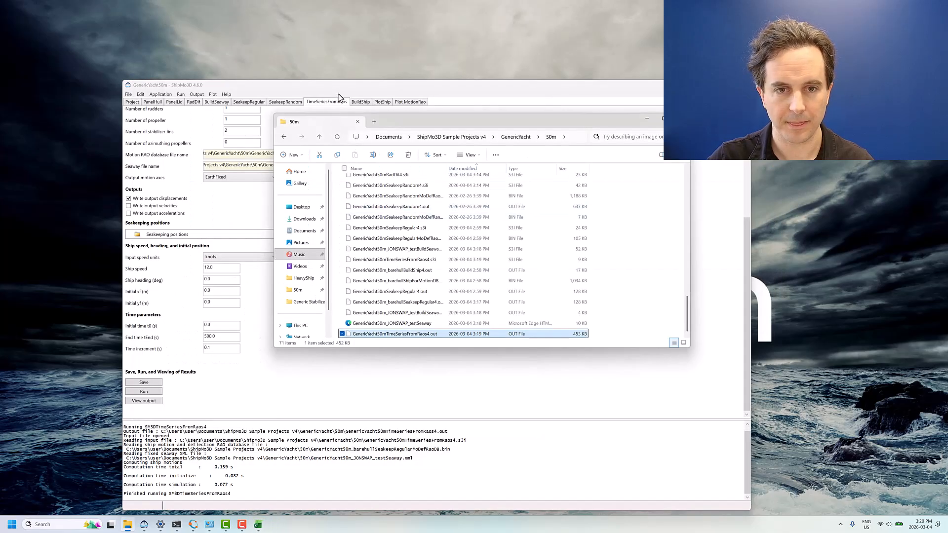
left_click(337, 89)
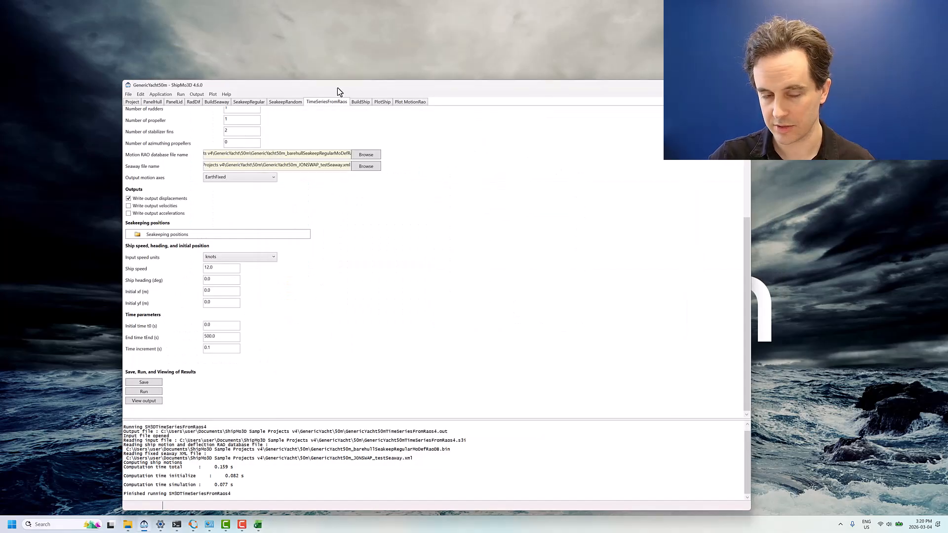
left_click(133, 103)
scroll(200, 237, "down", 4)
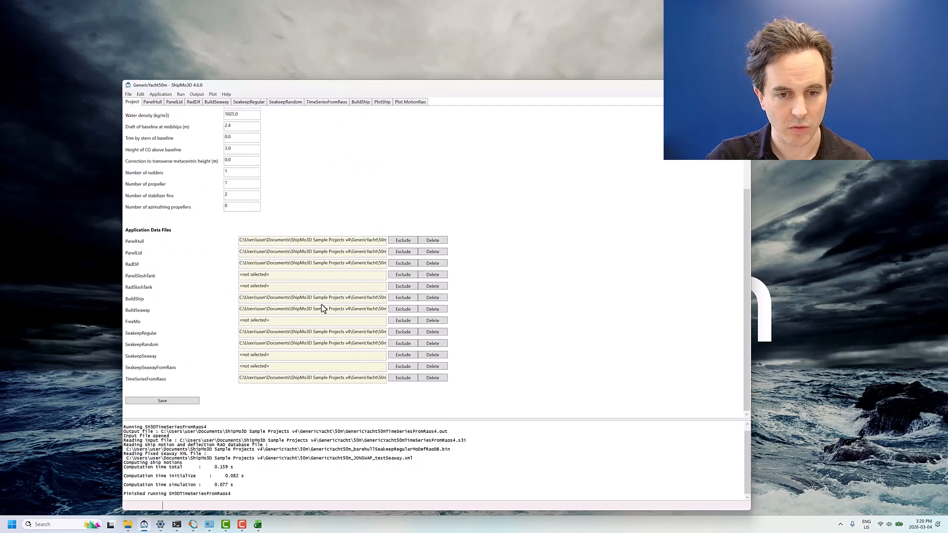
Step: Exclude the project's BuildShip file and add the existing GenericYacht50m_3m2_stn5_rv3BuildShip4.s3i from the Generic Stabilizer Configurations folder instead
left_click(402, 298)
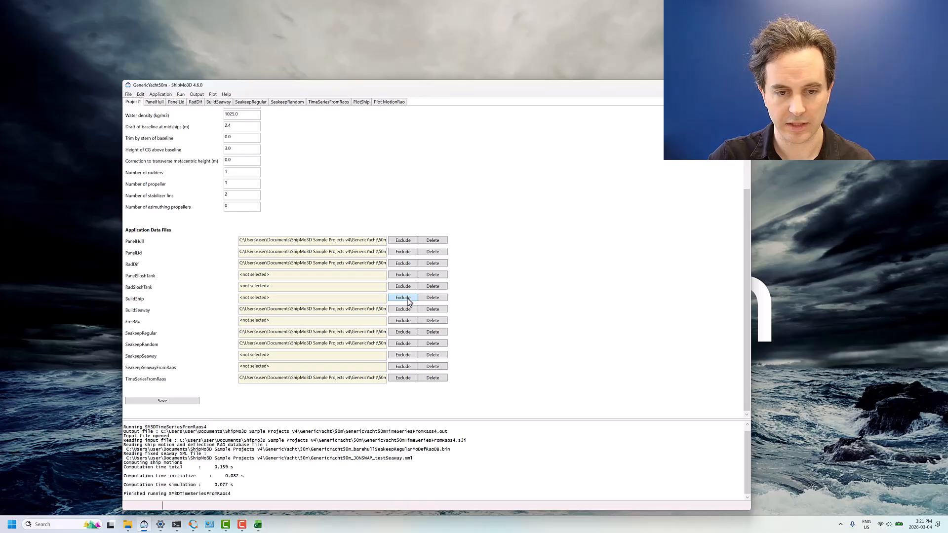
left_click(128, 95)
mouse_move(110, 138)
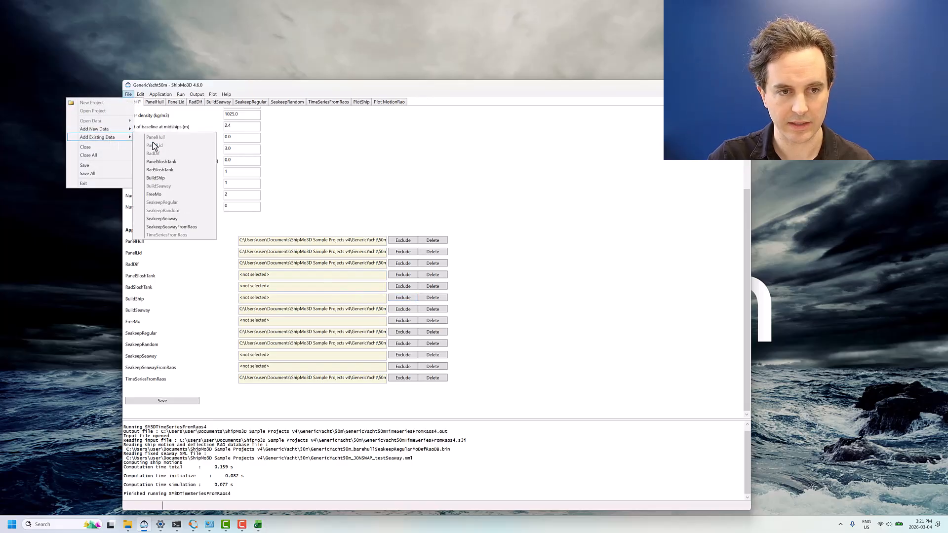
left_click(155, 169)
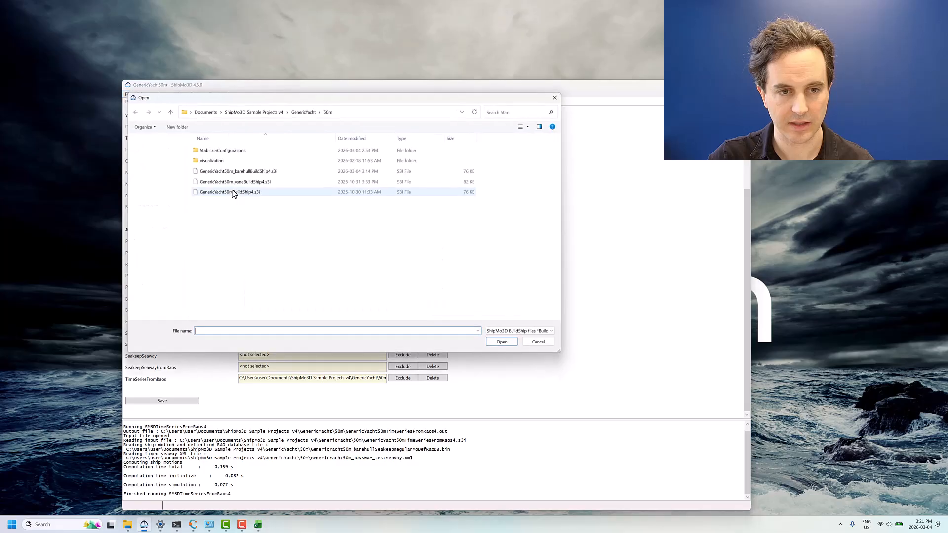
double_click(225, 151)
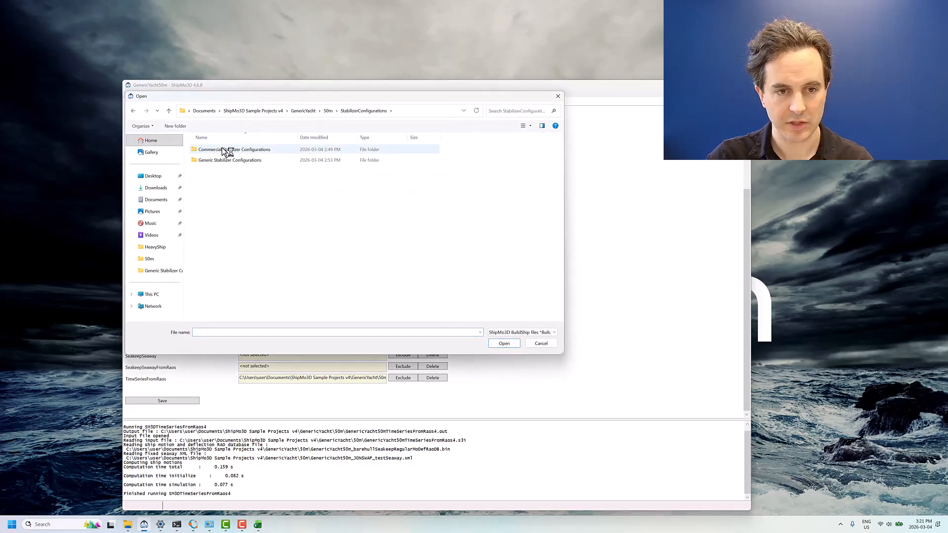
double_click(218, 163)
left_click(231, 162)
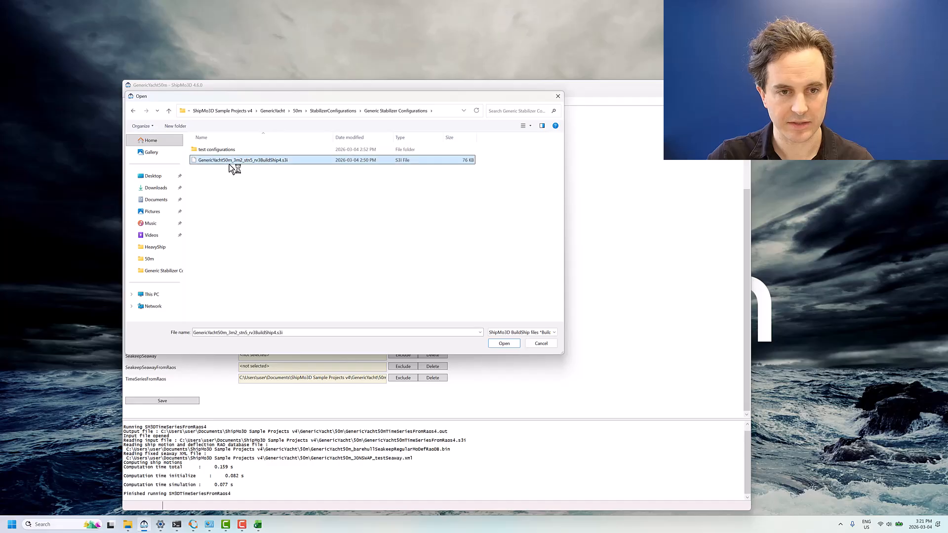
left_click(506, 344)
Step: Run BuildShip for the finned yacht and plot the ship with panel outlines shown
scroll(398, 271, "down", 10)
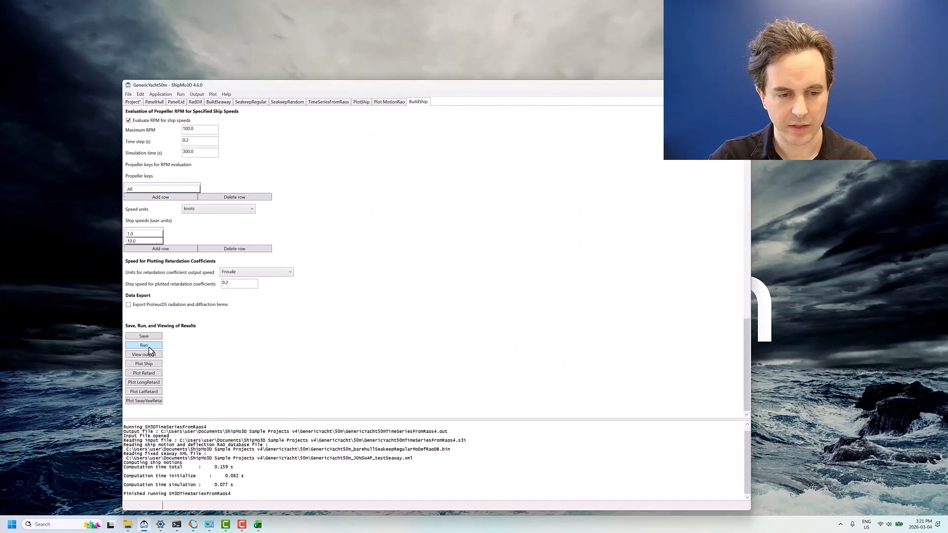
left_click(144, 345)
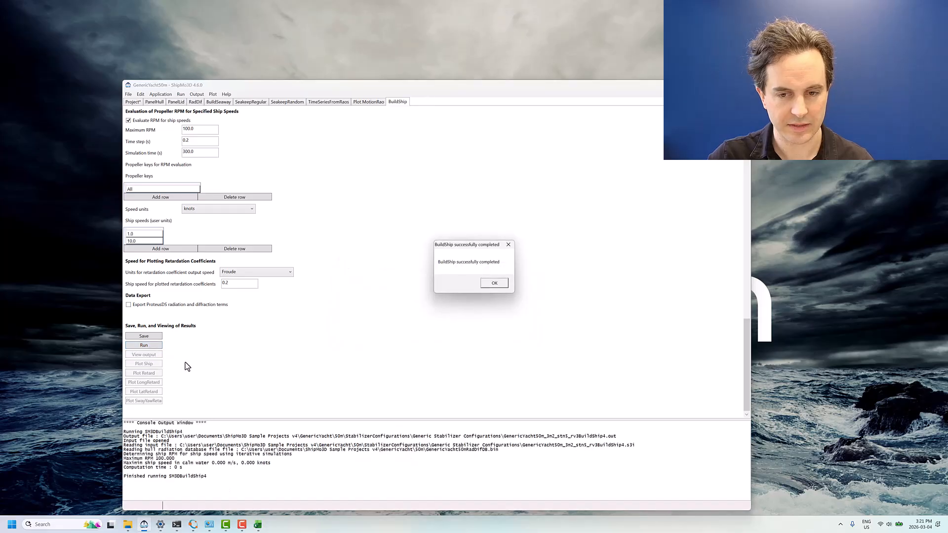
key("Return")
left_click(143, 363)
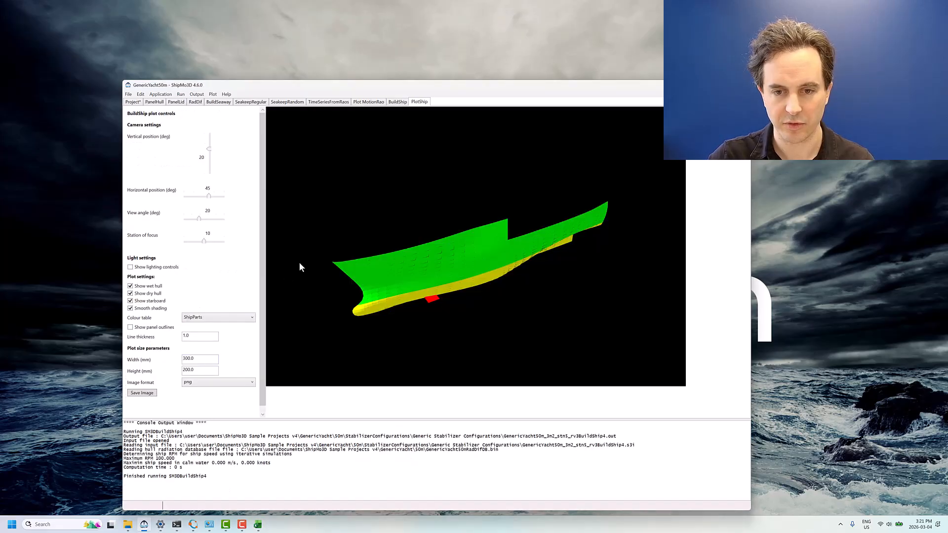
left_click(149, 328)
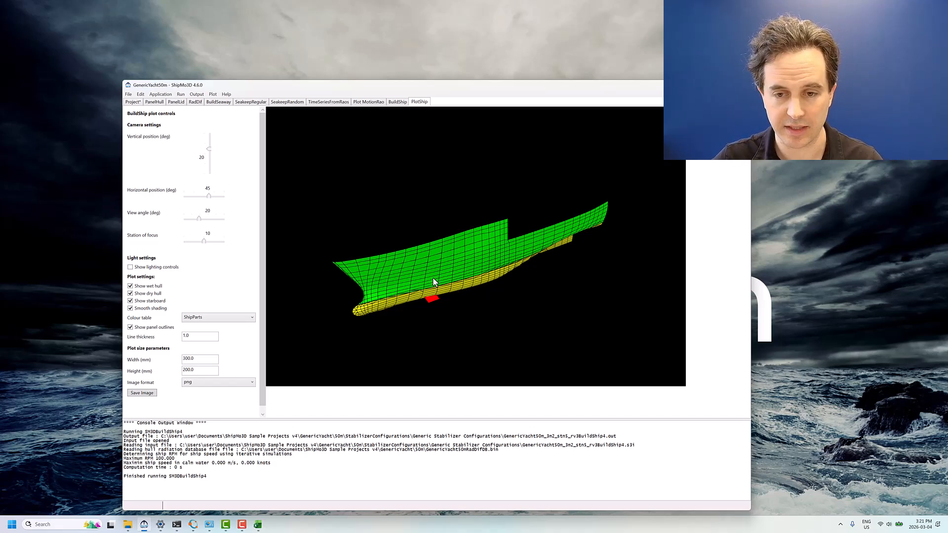
Step: Set the SeakeepRegular ship for motion database to GenericYacht50m_3m2_stn5_rv3ShipForMotionDB.bin
left_click(251, 102)
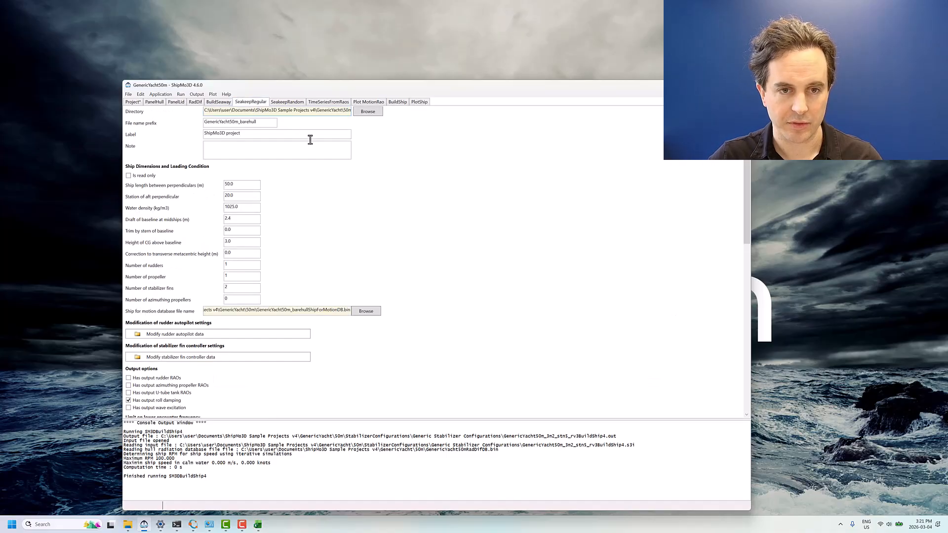
left_click(366, 310)
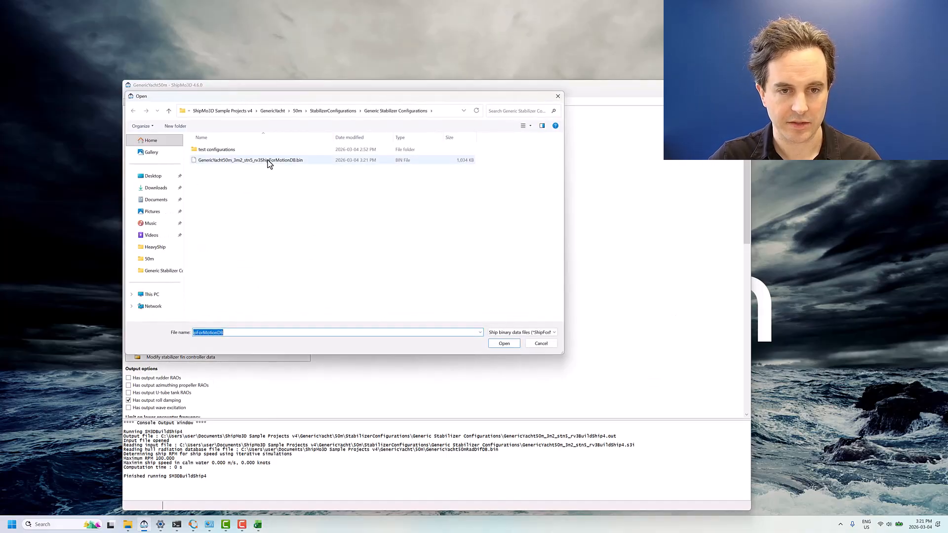
left_click(269, 162)
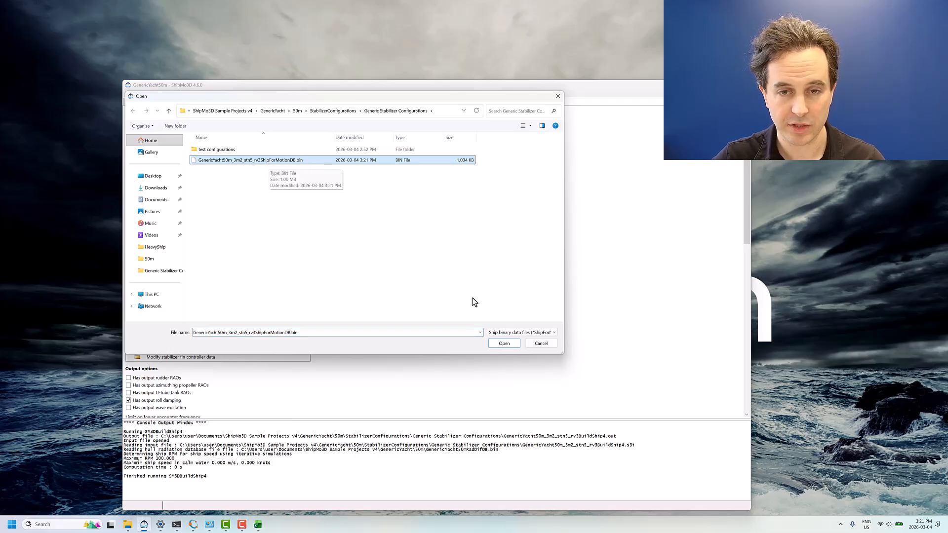
left_click(502, 343)
Step: Check the SeakeepRegular ship speed, sea direction and wave frequency settings, and run the analysis with the finned ship database
scroll(453, 308, "down", 10)
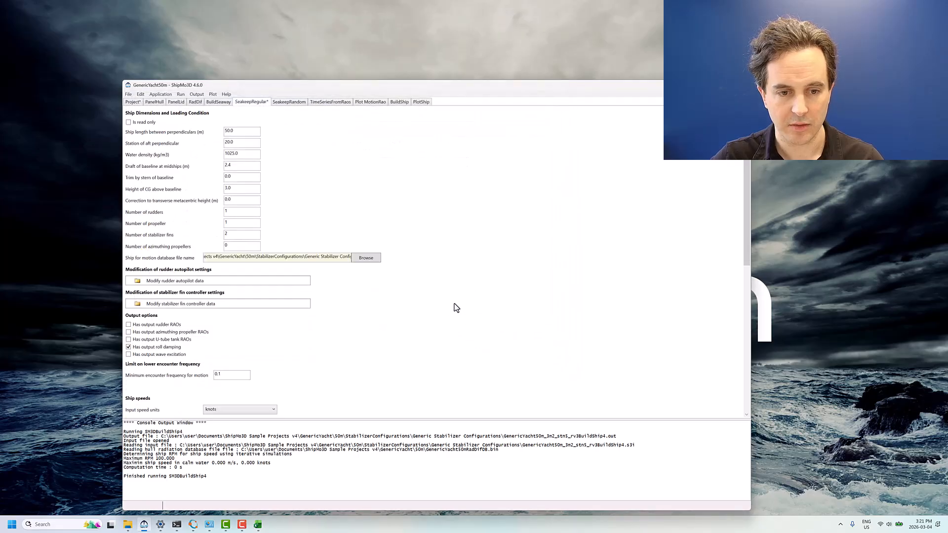
scroll(198, 211, "up", 3)
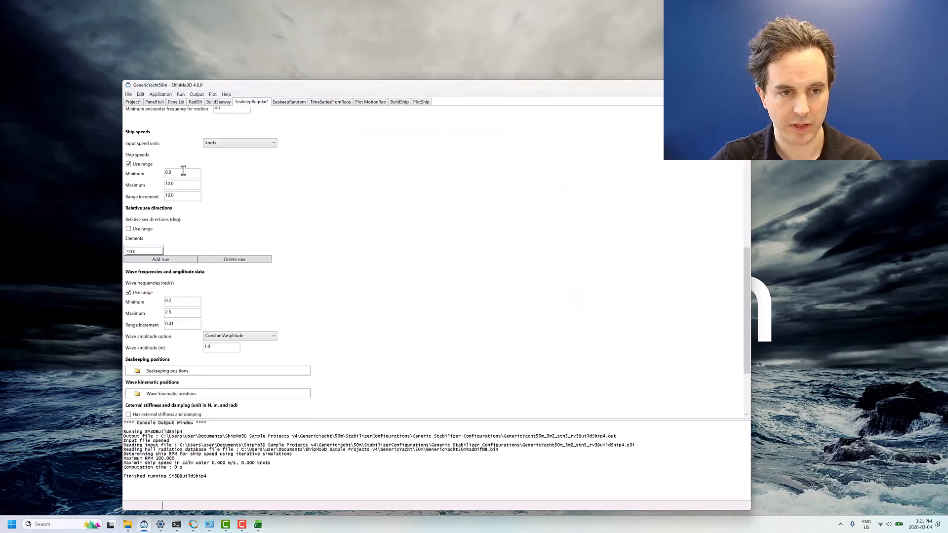
scroll(179, 237, "down", 3)
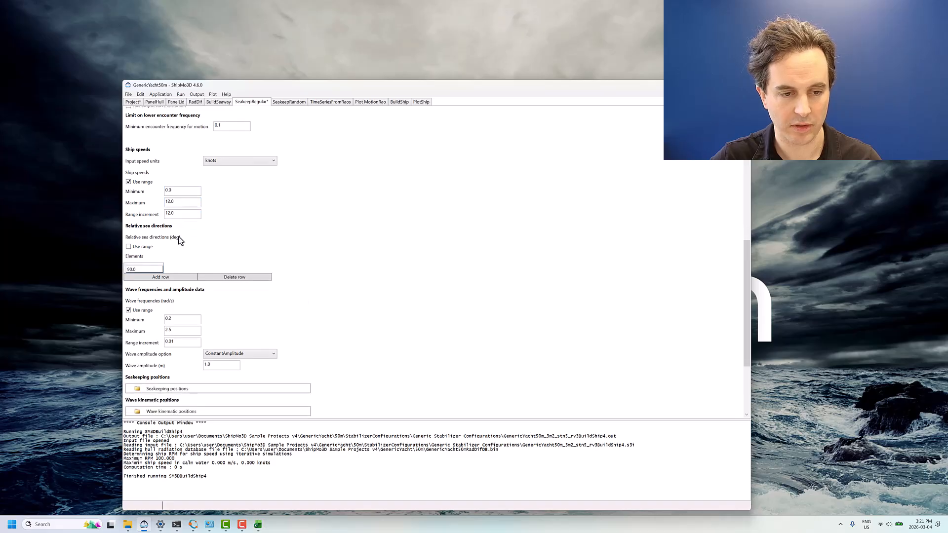
left_click(143, 382)
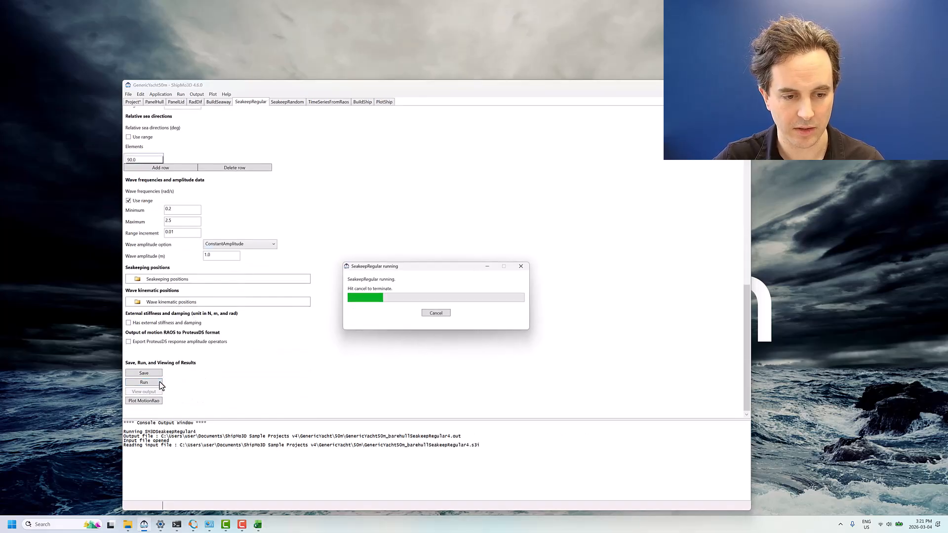
key("Return")
Step: Plot the motion RAOs of the finned yacht and display them for a ship speed of 12 knots
left_click(144, 401)
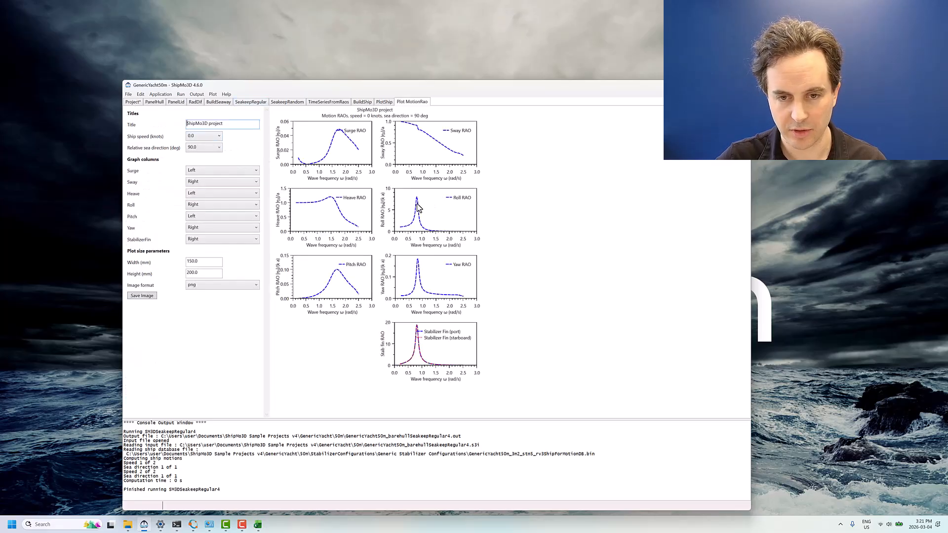
mouse_move(419, 198)
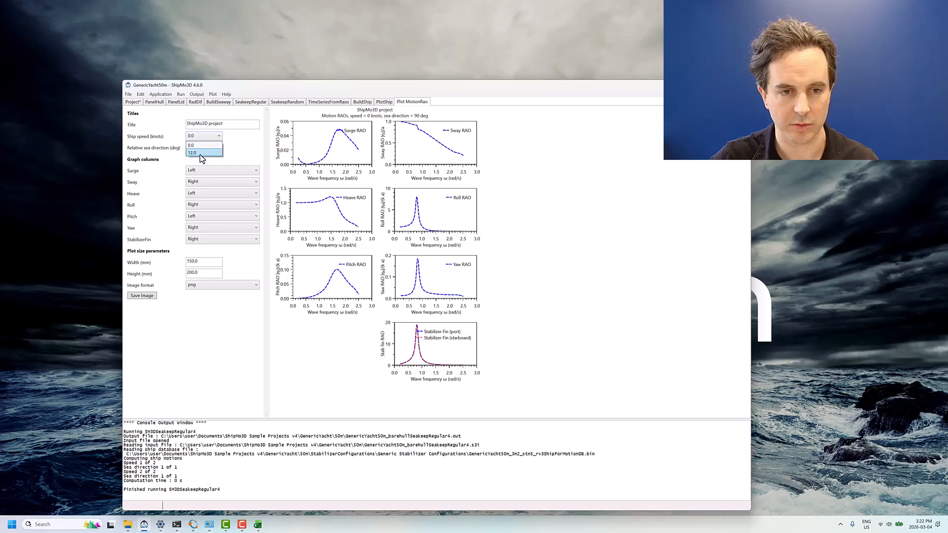
left_click(200, 153)
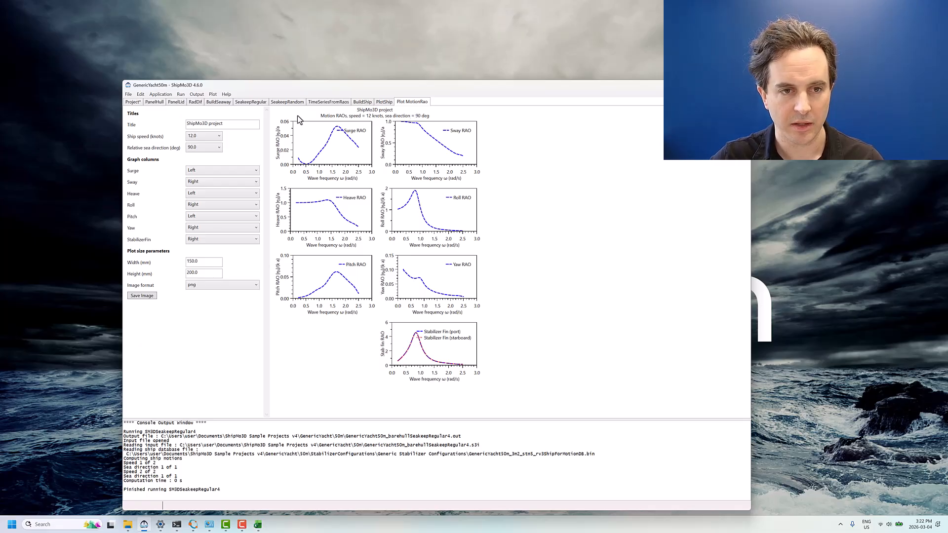
left_click(326, 102)
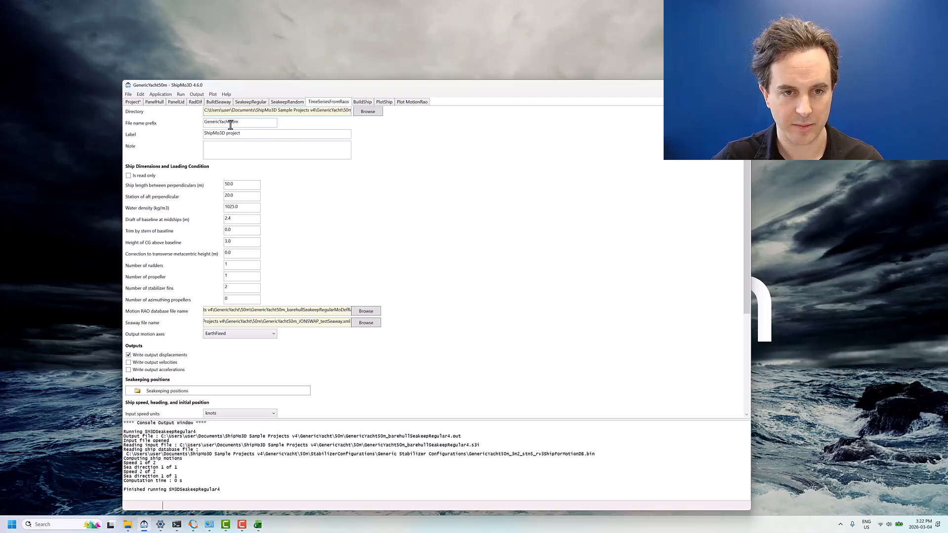
scroll(193, 259, "down", 3)
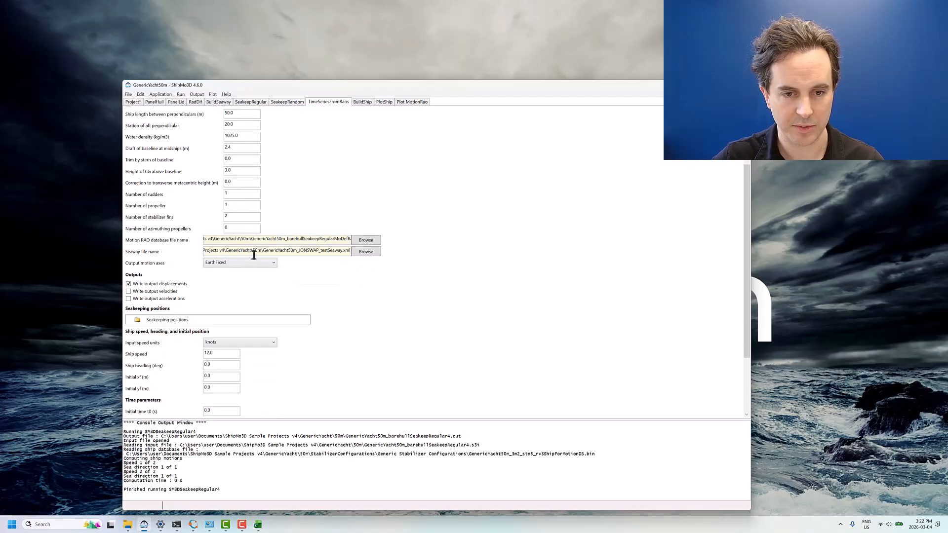
left_click(366, 241)
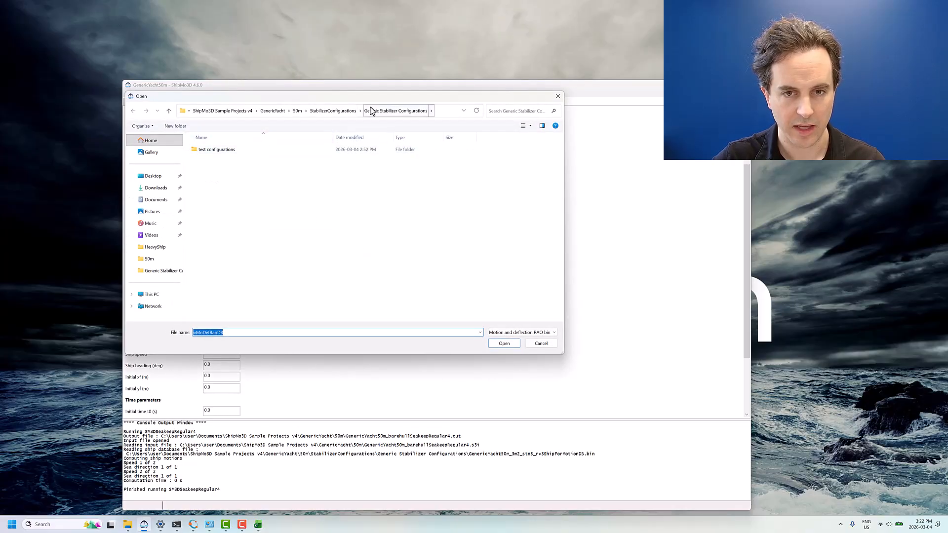
left_click(321, 115)
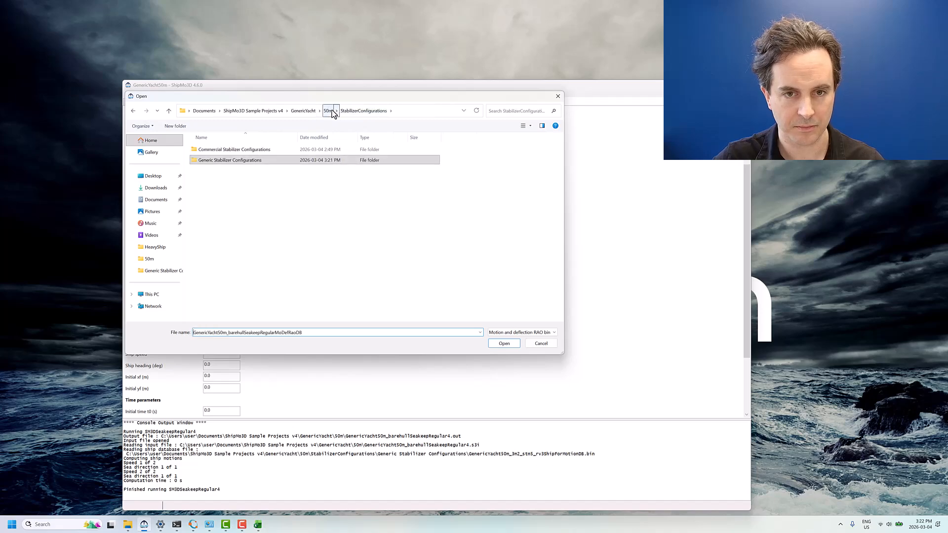
left_click(328, 111)
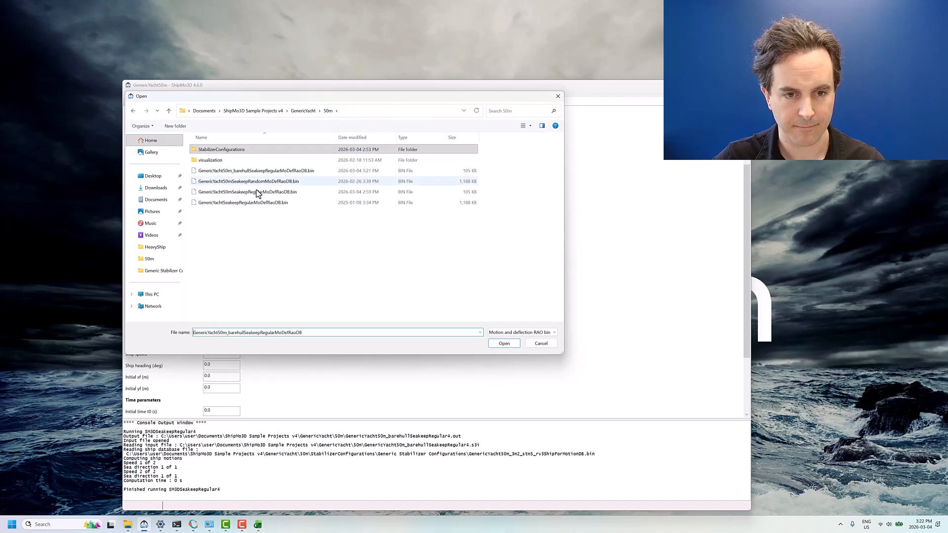
left_click(546, 344)
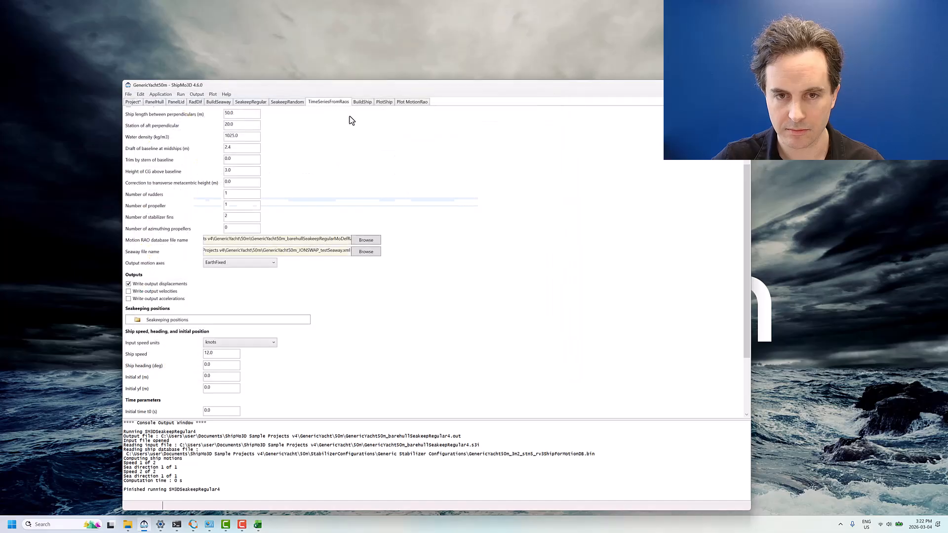
Step: Change the SeakeepRegular file name prefix to GenericYacht50m_withfins
left_click(251, 102)
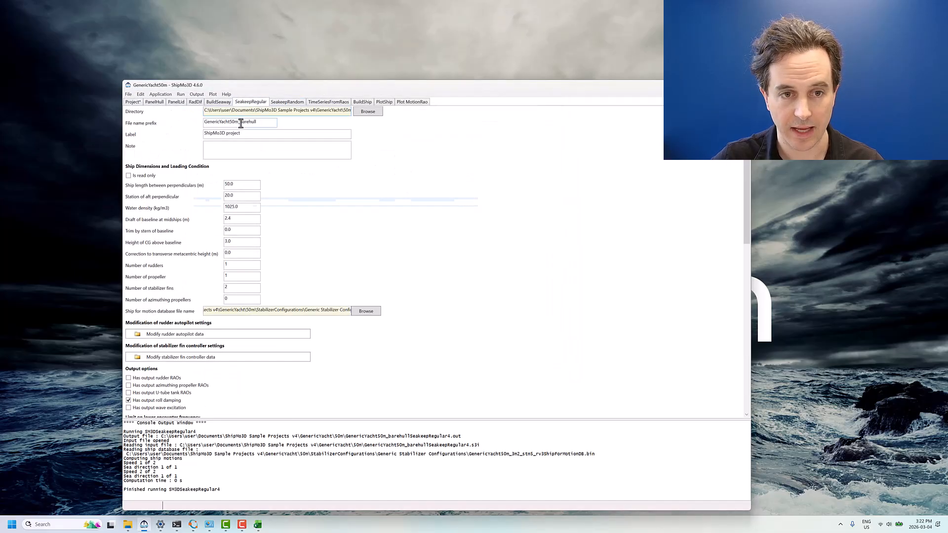
double_click(241, 123)
left_click_drag(241, 124, 347, 147)
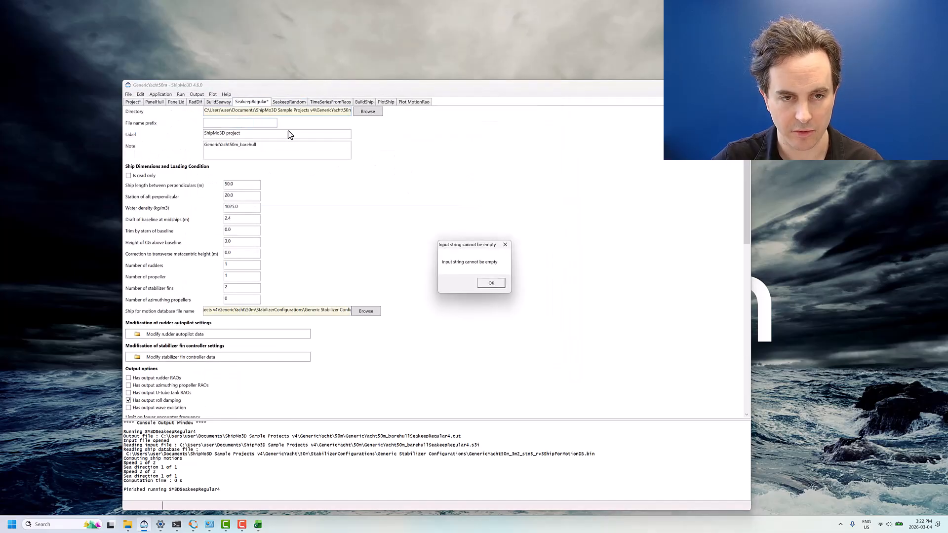
left_click(495, 285)
left_click(257, 123)
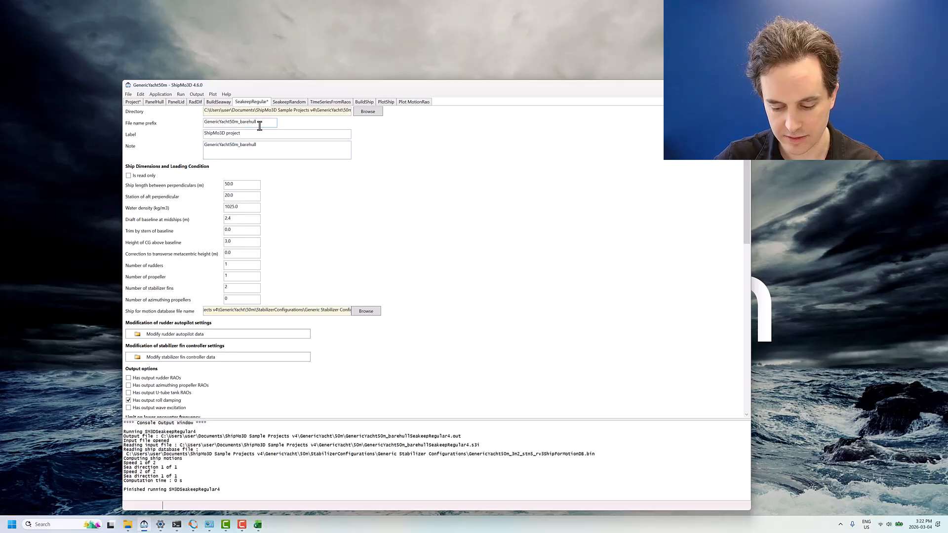
key("BackSpace")
key("BackSpace")
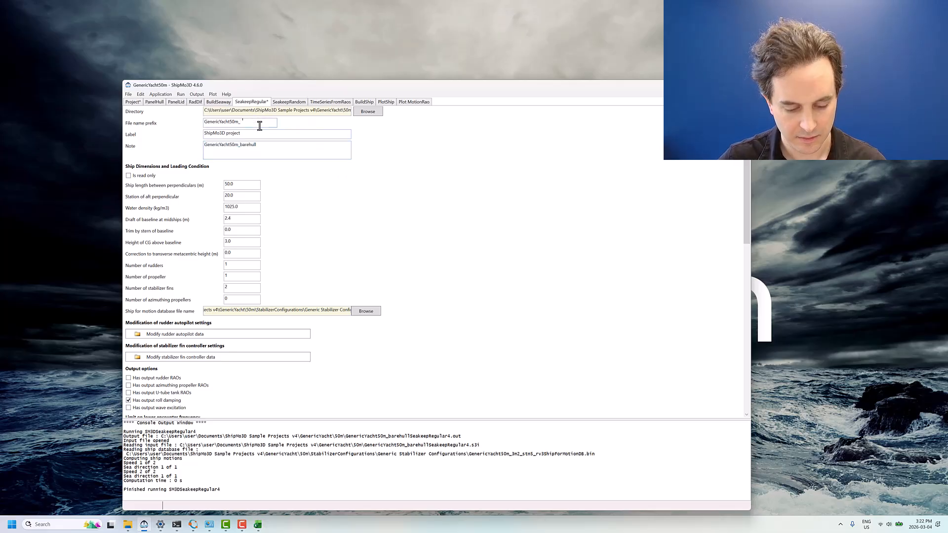
type("withfins")
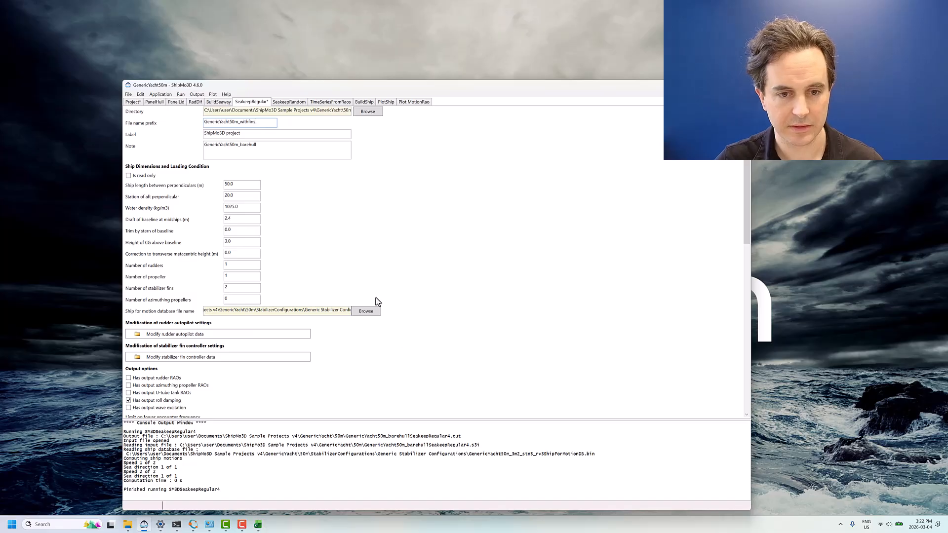
Step: Save the SeakeepRegular data under its new prefix and rerun the analysis
scroll(370, 301, "down", 10)
left_click(148, 374)
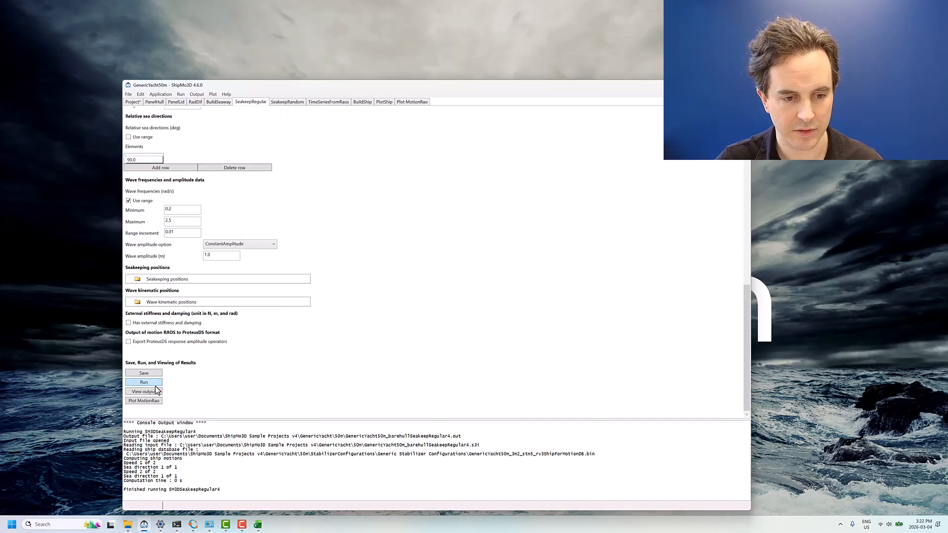
left_click(153, 383)
key("Return")
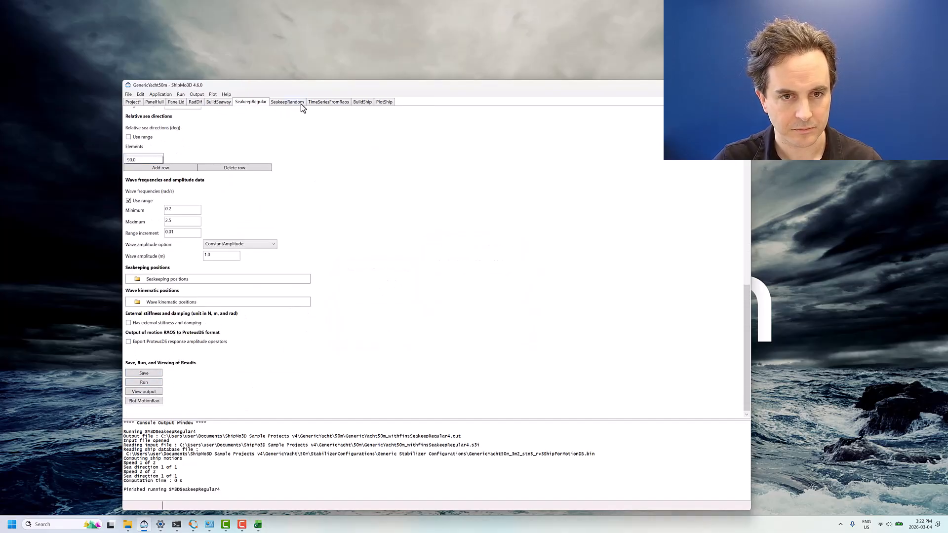
Step: Set the TimeSeriesFromRaos motion RAO database to GenericYacht50m_withfinsSeakeepRegularMoDefRaoDB.bin from the 50m project folder
left_click(319, 102)
scroll(316, 278, "down", 3)
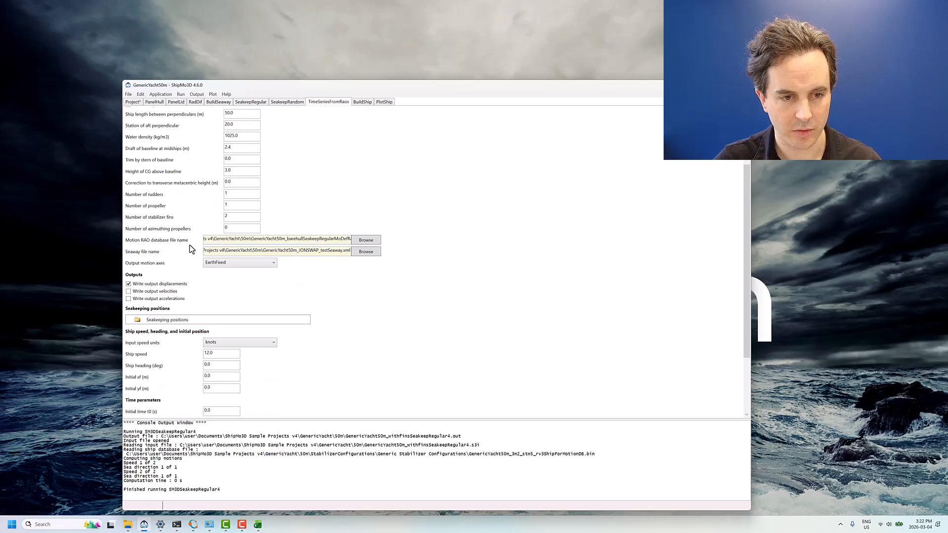
left_click(365, 241)
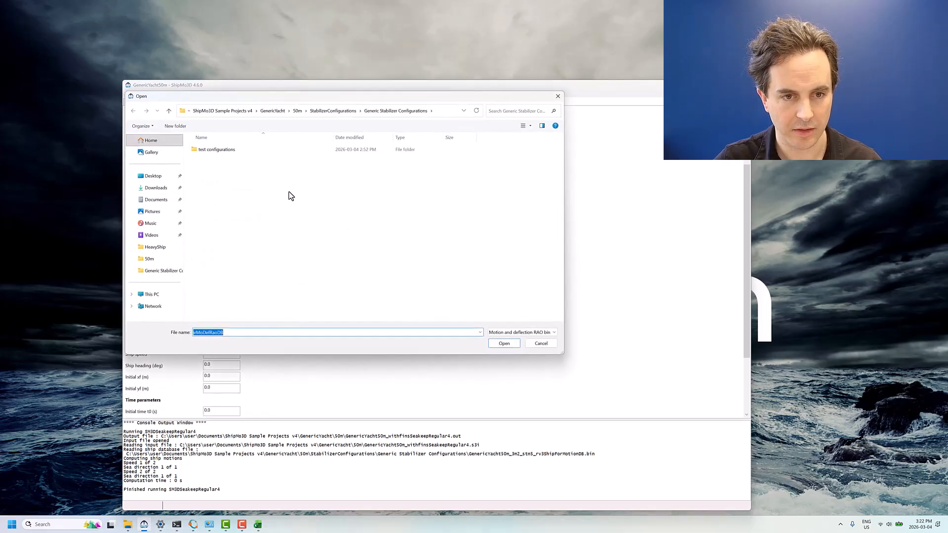
left_click(331, 112)
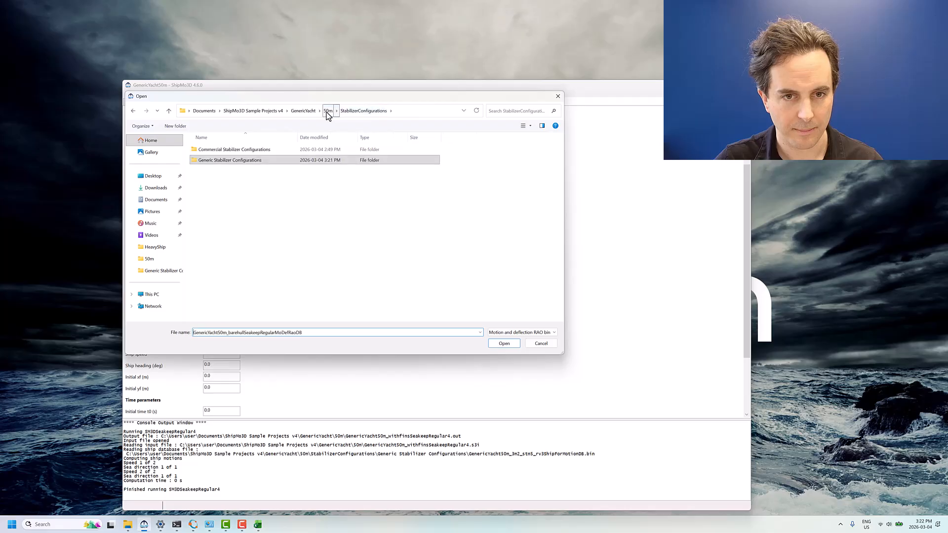
left_click(327, 111)
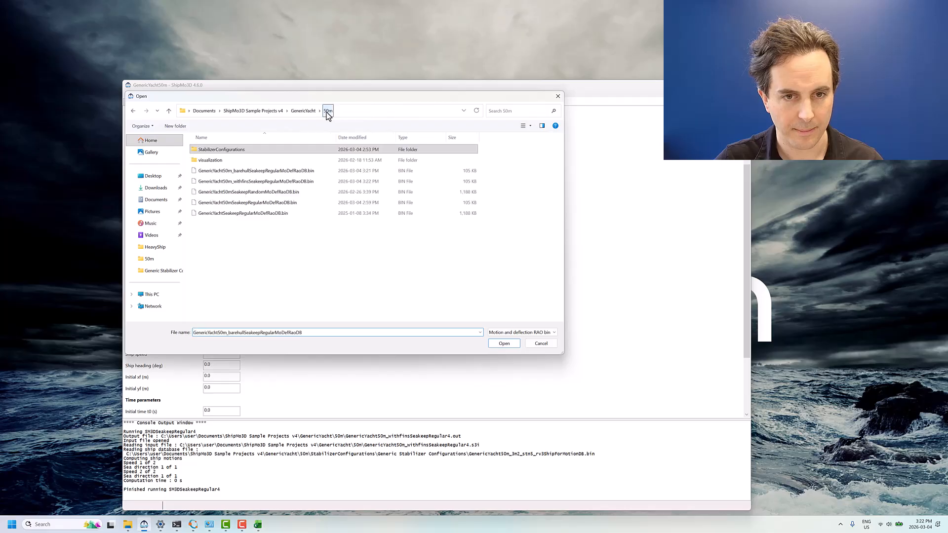
left_click(254, 181)
left_click(503, 343)
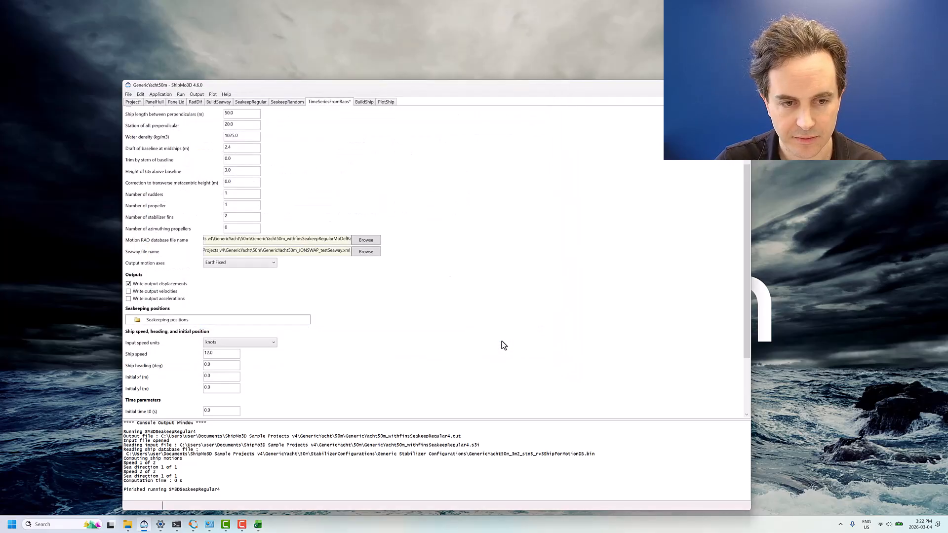
Step: Set the time series initial time to 500 s and end time to 1000 s, save the data and run the analysis
scroll(344, 296, "down", 3)
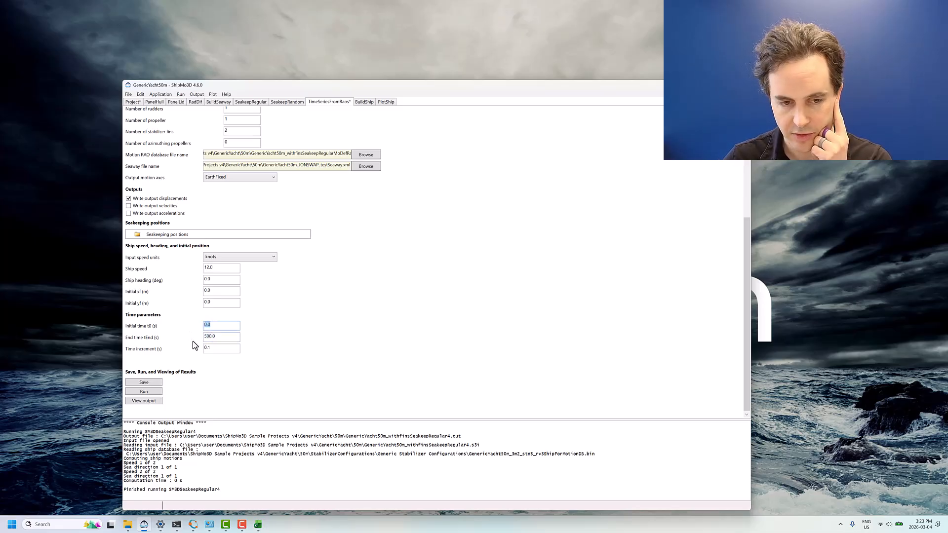
left_click_drag(221, 337, 168, 334)
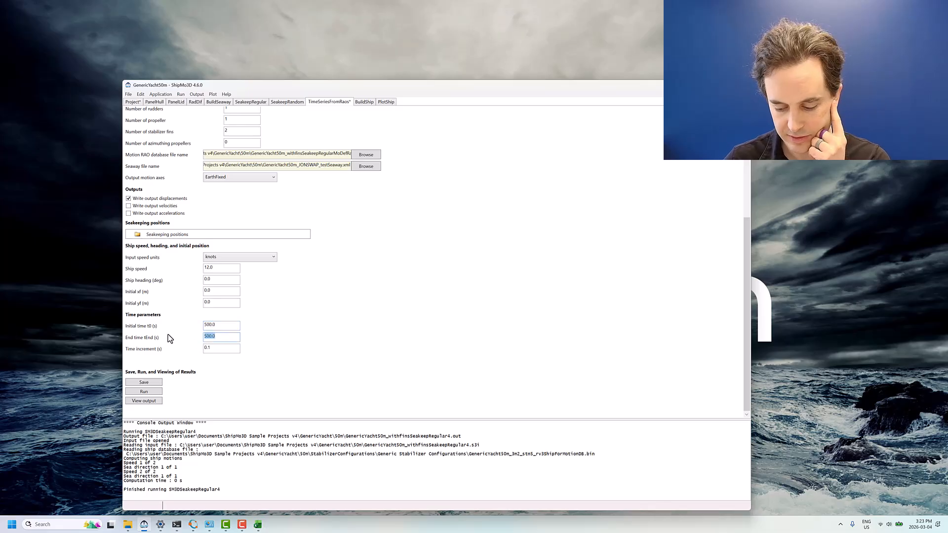
type("100")
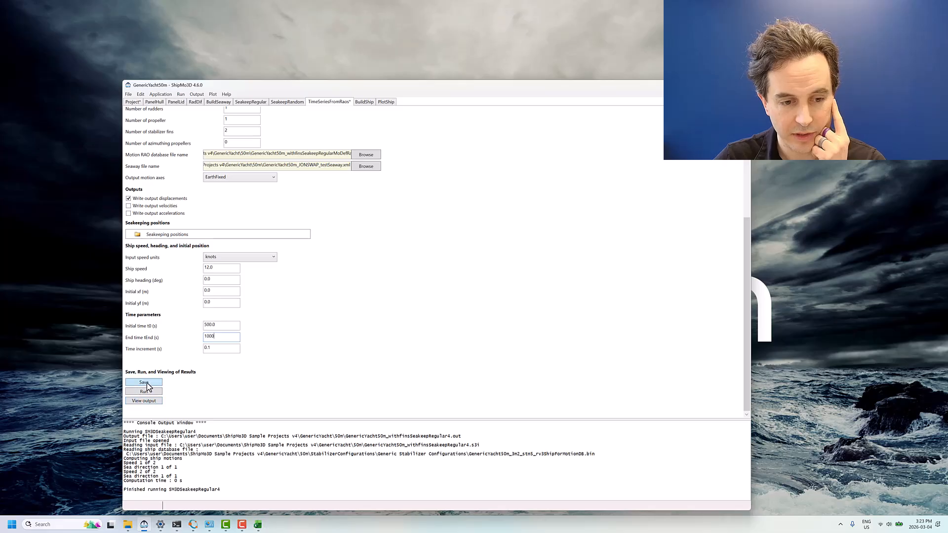
left_click(147, 391)
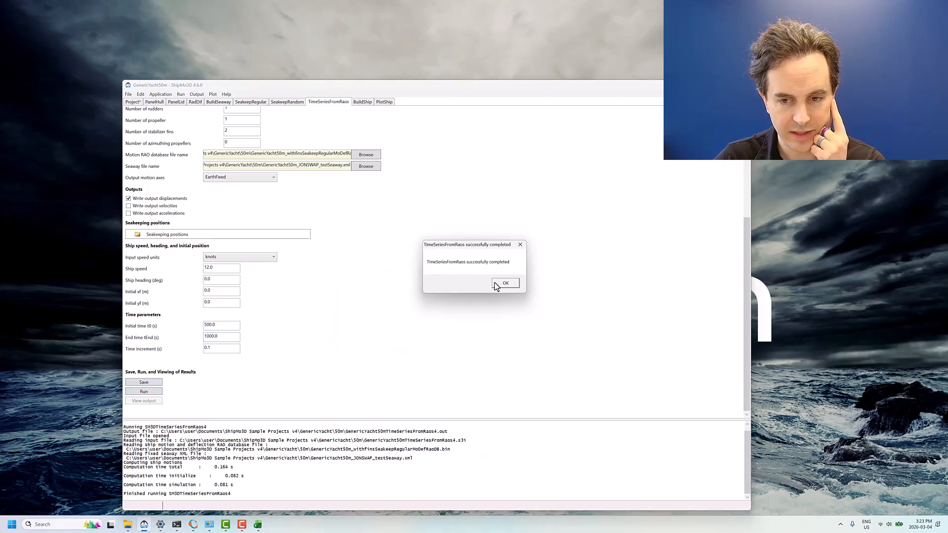
left_click(498, 284)
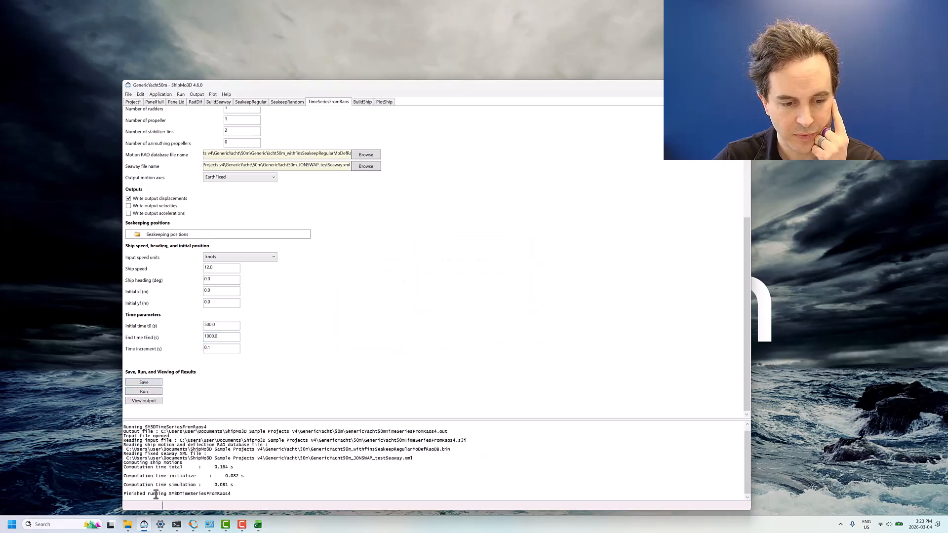
Step: Open the output file GenericYacht50mTimeSeriesFromRaos4.out from the 50m folder in Notepad++
left_click(128, 524)
scroll(397, 316, "down", 1)
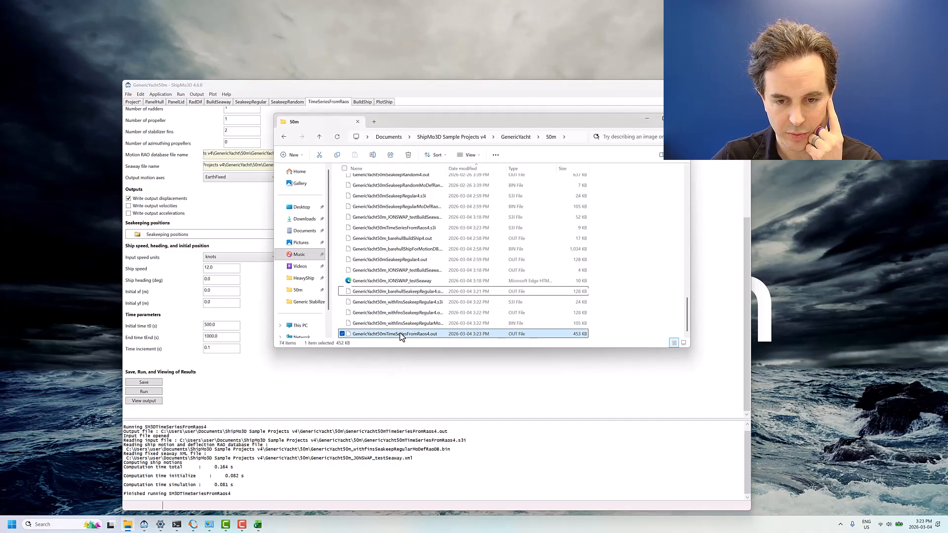
right_click(398, 334)
left_click(429, 460)
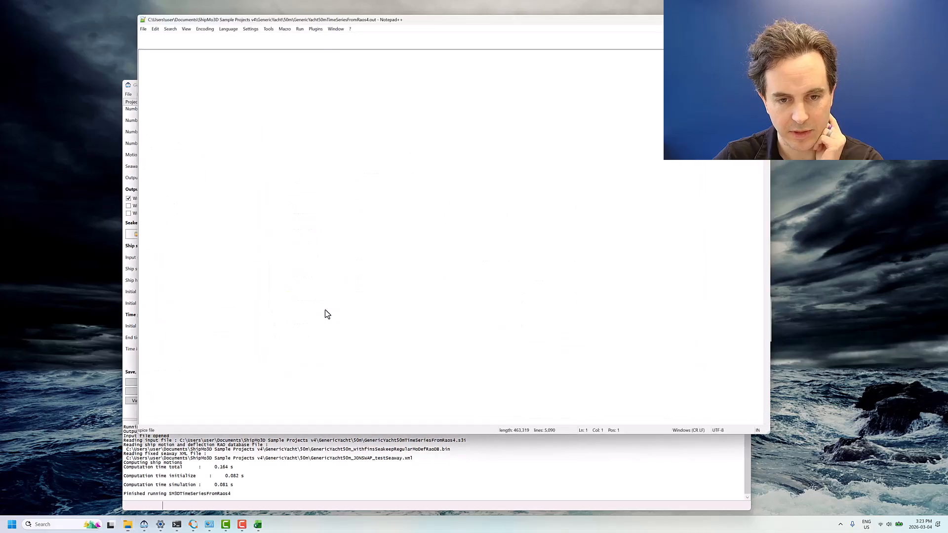
Step: Select and copy the whole ship CG displacement table, from its column headings through the 1000 s row
scroll(294, 237, "down", 11)
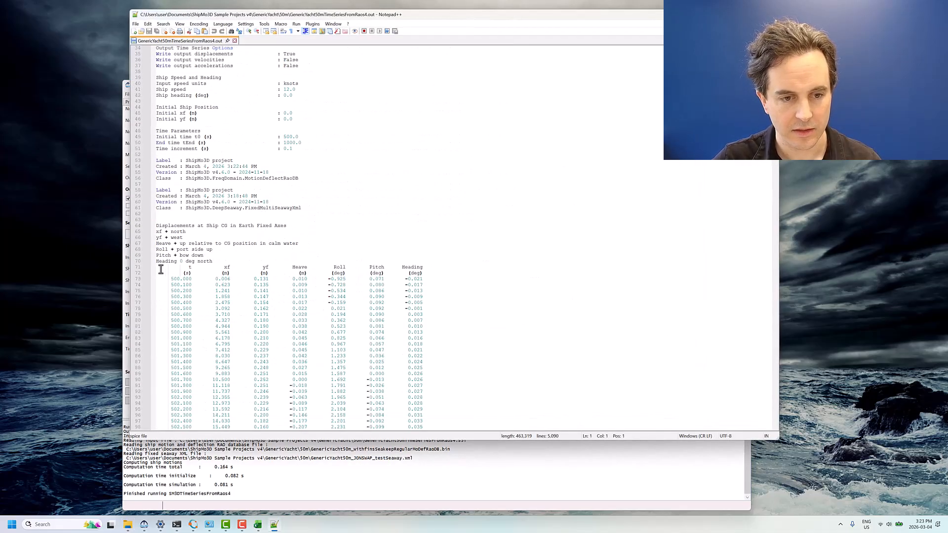
left_click(159, 267)
key("shift+Down")
key("shift+Down")
key("shift+Down")
key("shift+Down")
key("shift+Down")
key("shift+Down")
key("shift+Down")
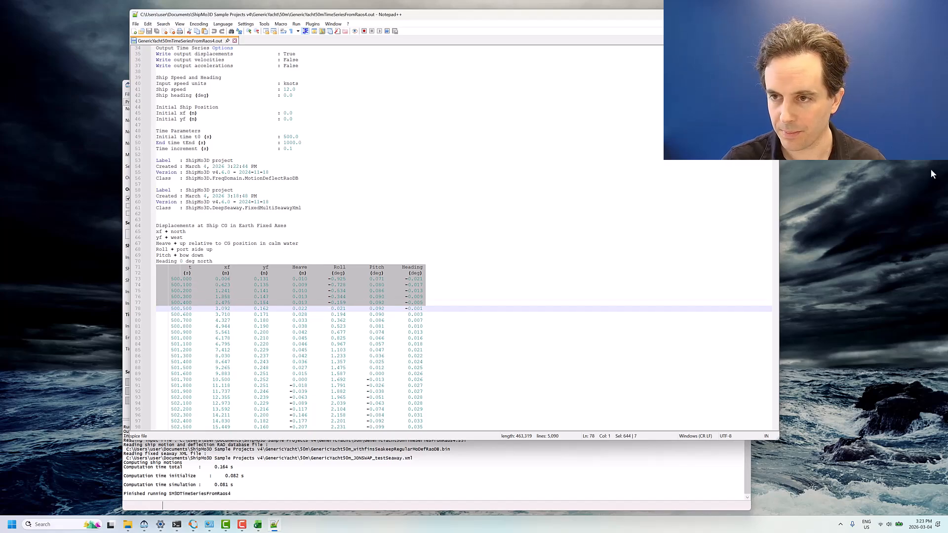
left_click_drag(775, 53, 783, 428)
scroll(614, 279, "up", 9)
scroll(451, 211, "up", 6)
left_click(438, 214, "shift")
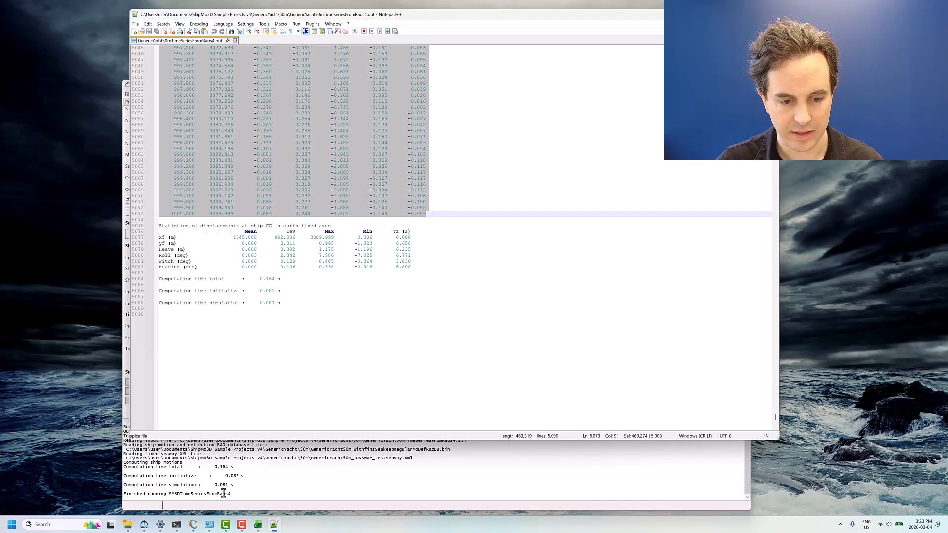
Step: Switch to Excel and paste the copied time series into the fins sheet starting at cell B4
left_click(257, 524)
left_click(202, 112)
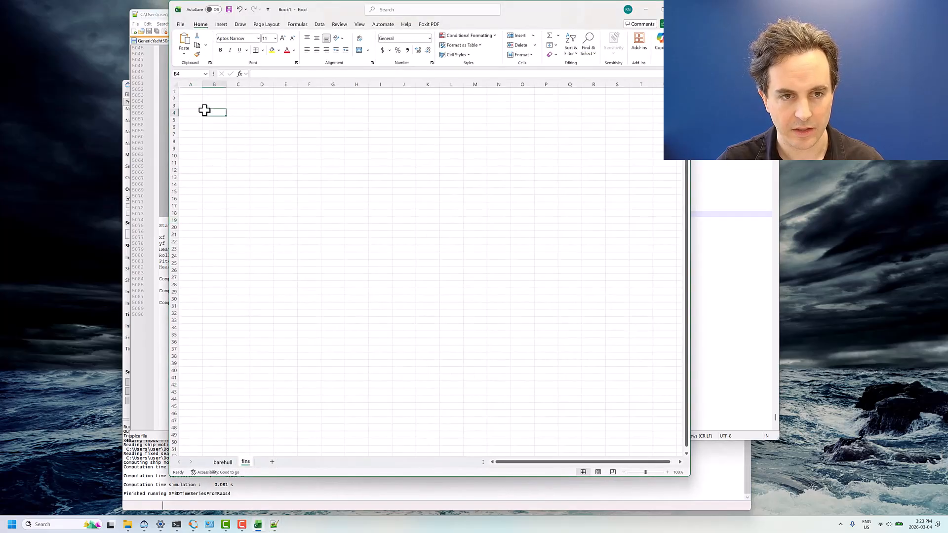
key("ctrl+v")
left_click(220, 135)
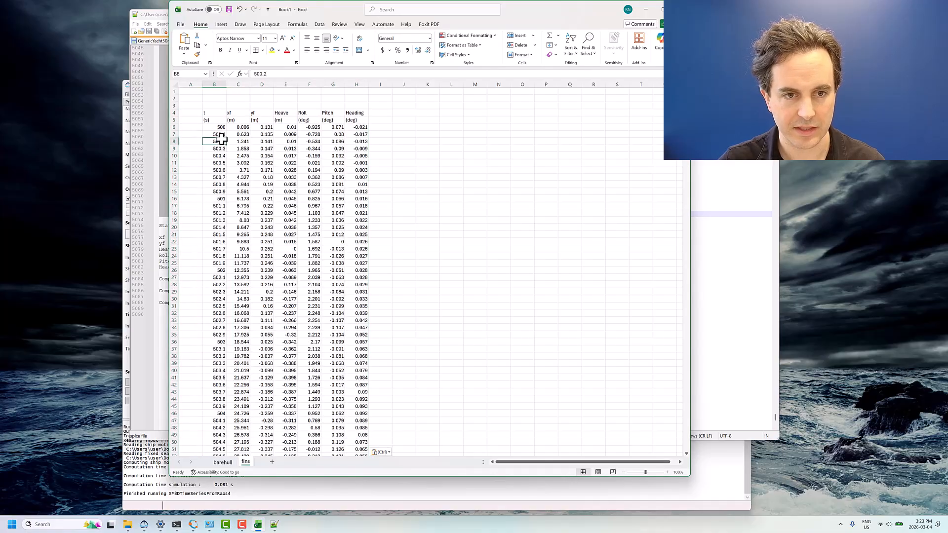
left_click(343, 133)
left_click(358, 125)
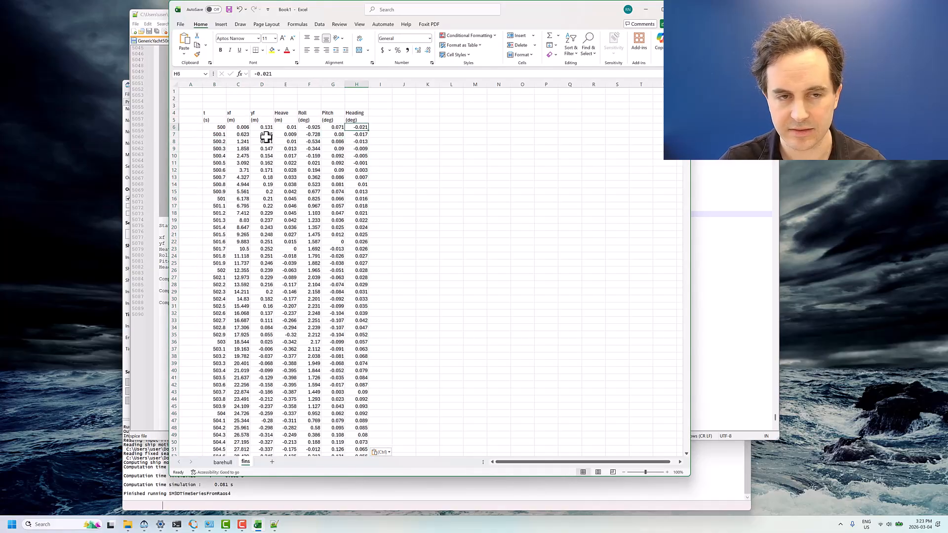
left_click(212, 127)
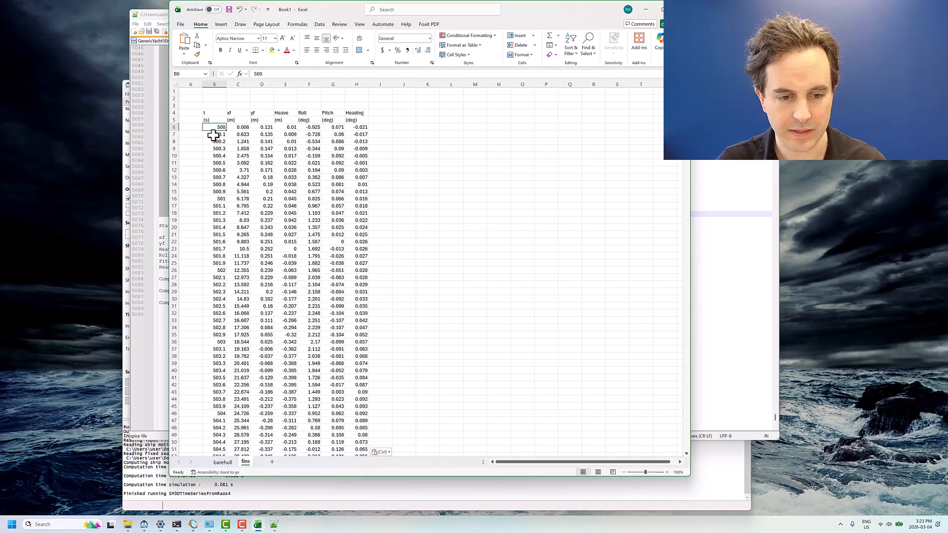
Step: Insert a Scatter with Smooth Lines and Markers chart of the full time series table on the barehull sheet, including its headings
left_click(224, 460)
left_click(212, 114)
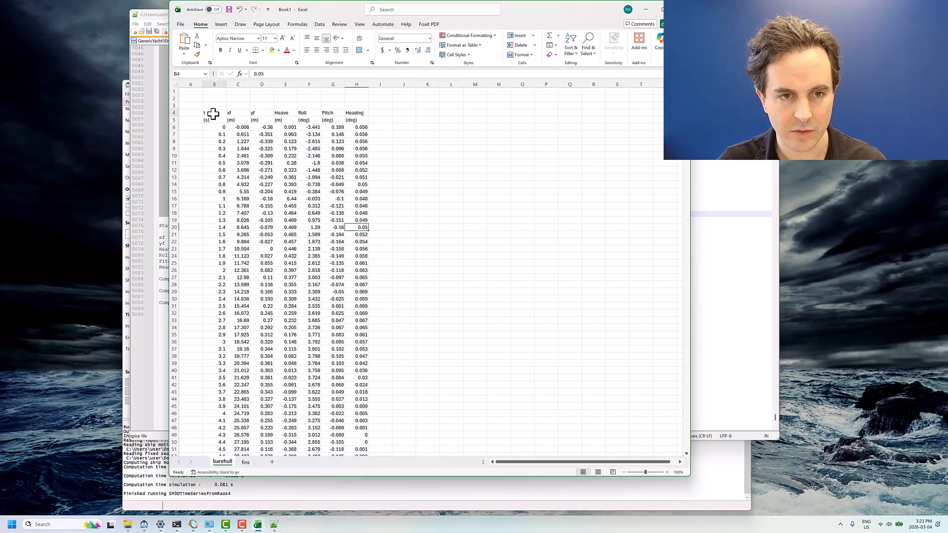
left_click(355, 120, "shift")
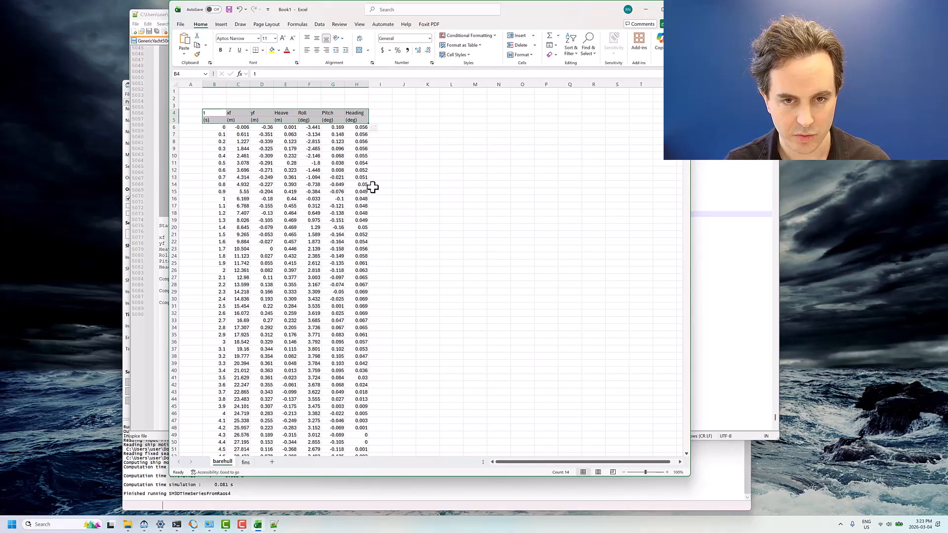
key("ctrl+shift+Down")
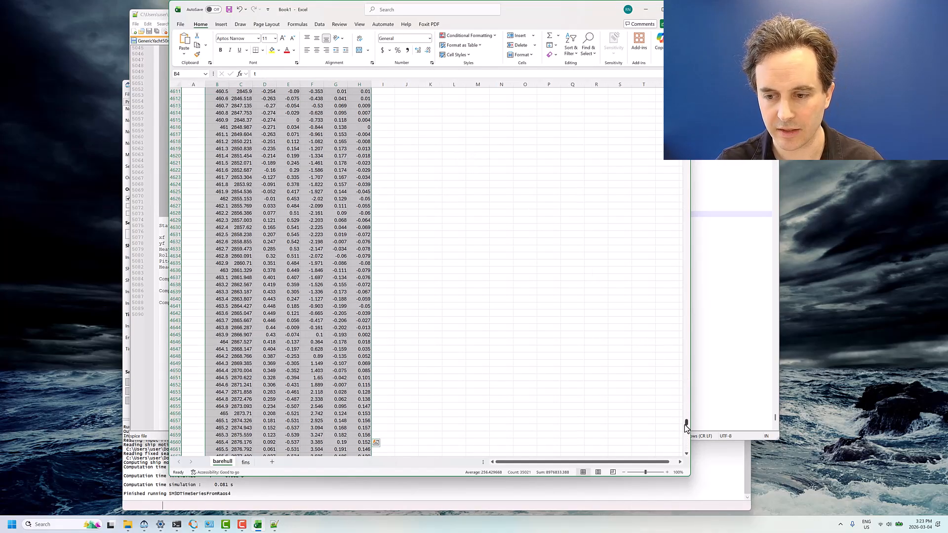
left_click_drag(686, 437, 689, 64)
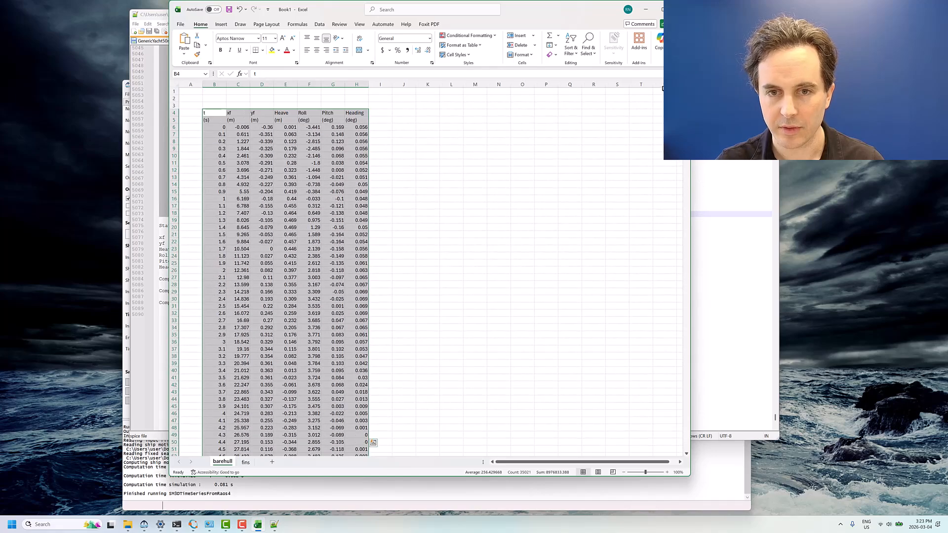
left_click(444, 10)
type("chart")
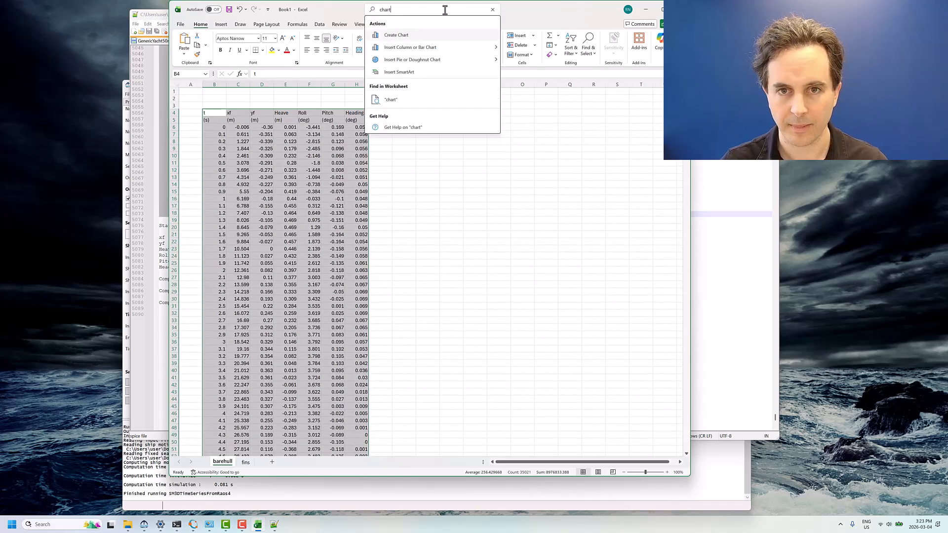
left_click(408, 36)
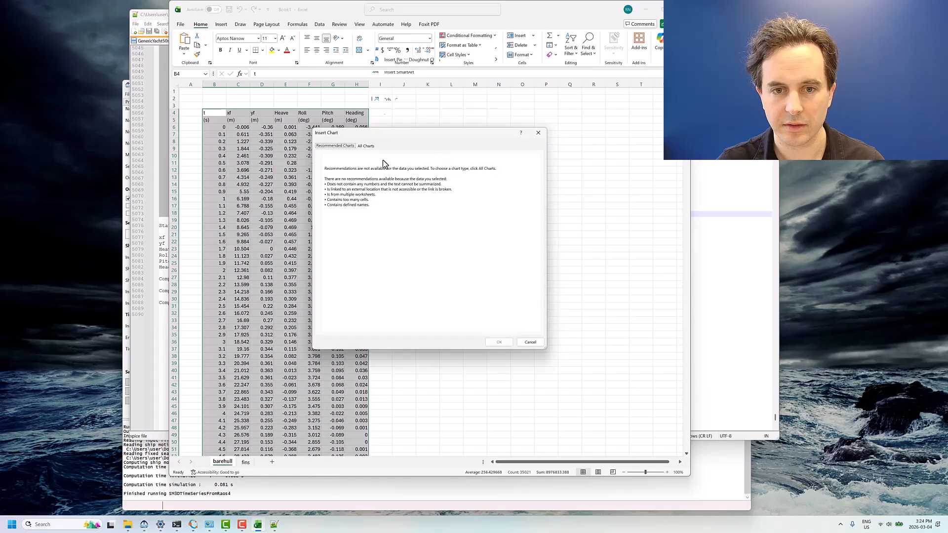
left_click(366, 146)
left_click(337, 221)
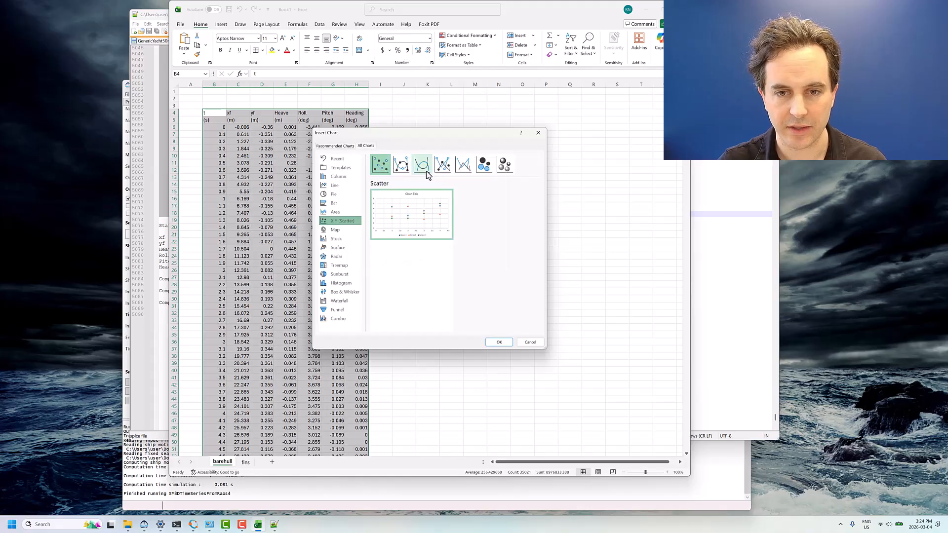
left_click(403, 167)
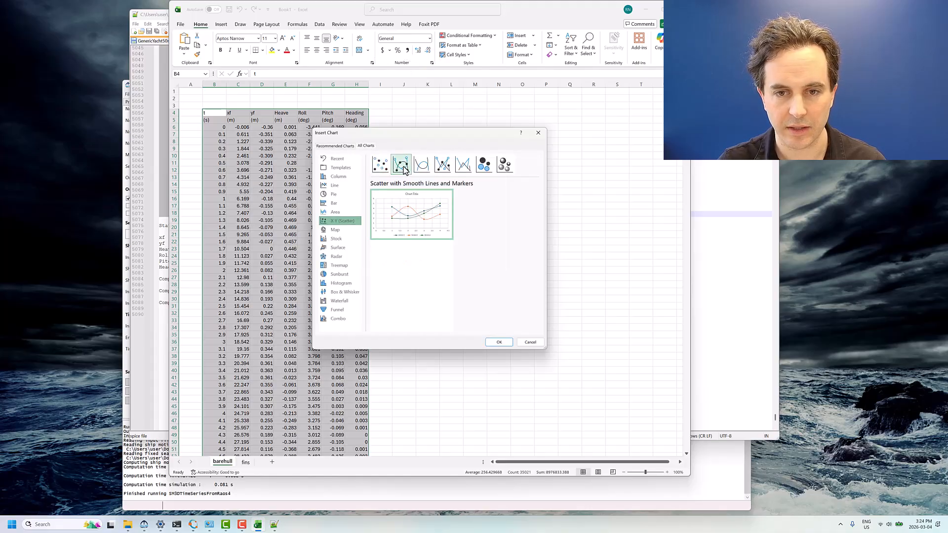
left_click(499, 342)
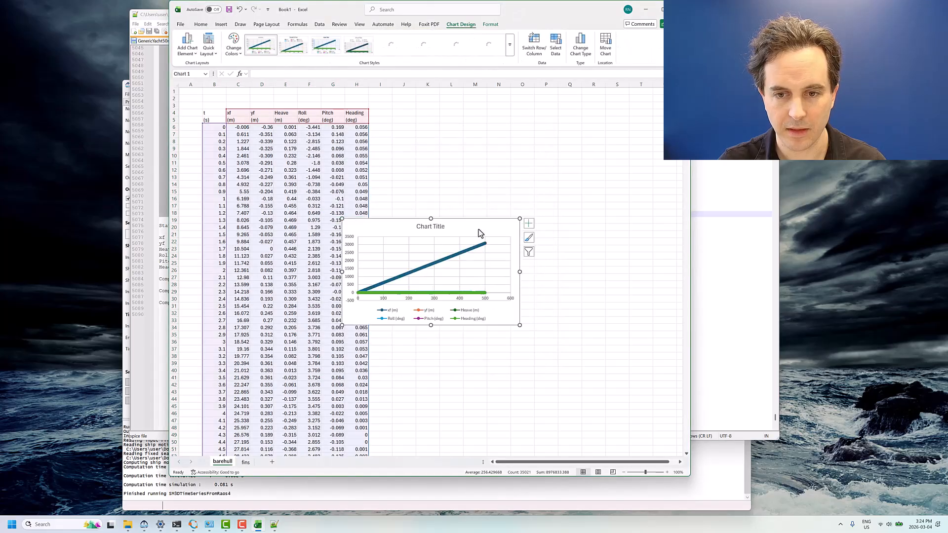
Step: Enlarge the new chart over the empty cells beside the data and filter it to only the Roll (deg) series
left_click_drag(393, 253, 358, 324)
left_click_drag(568, 326, 606, 354)
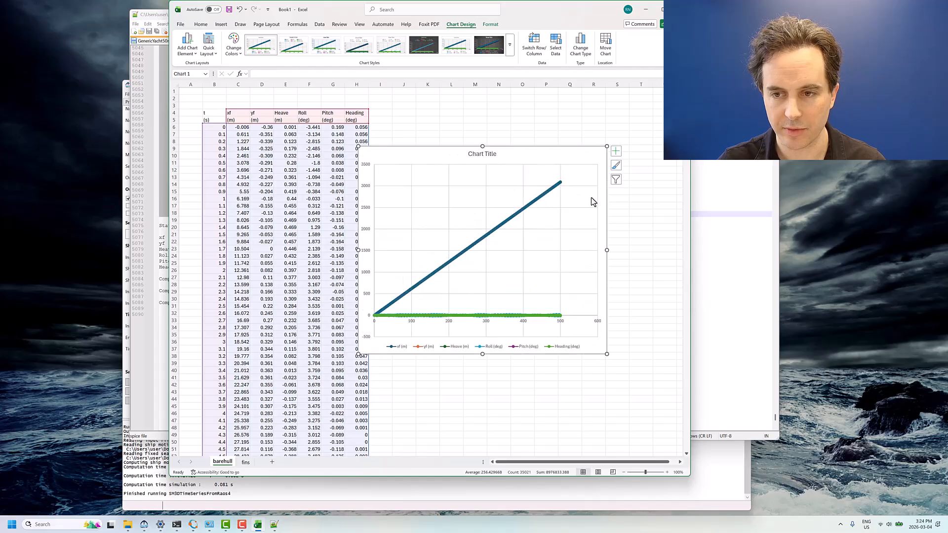
left_click(616, 182)
left_click(639, 202)
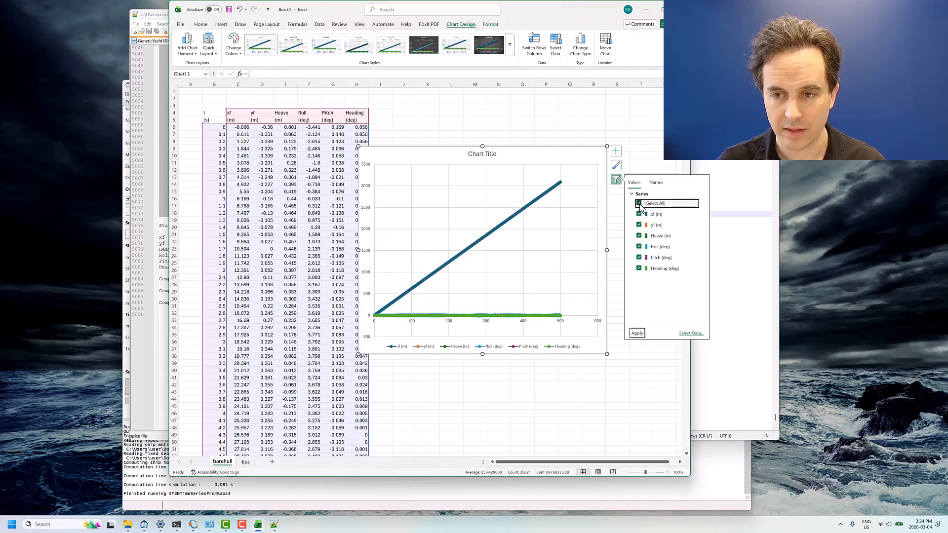
left_click(639, 246)
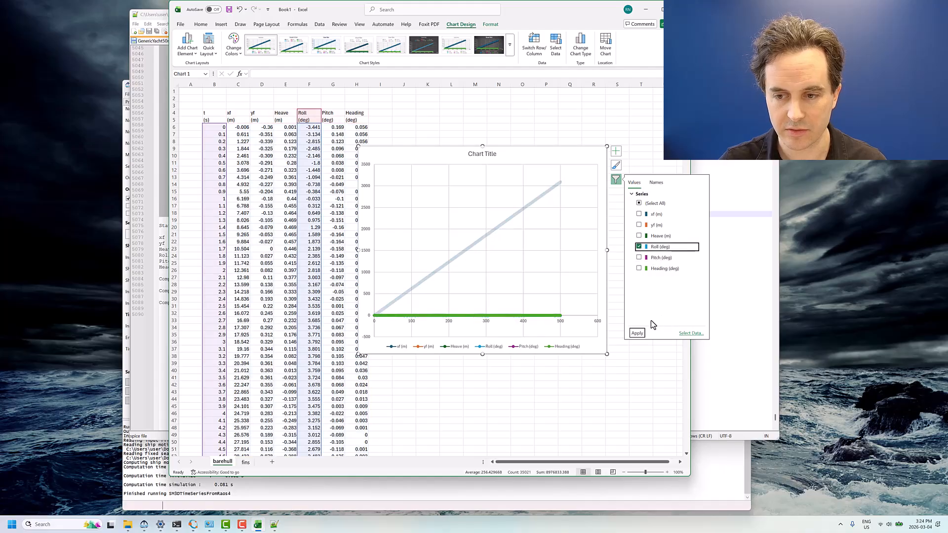
left_click(637, 332)
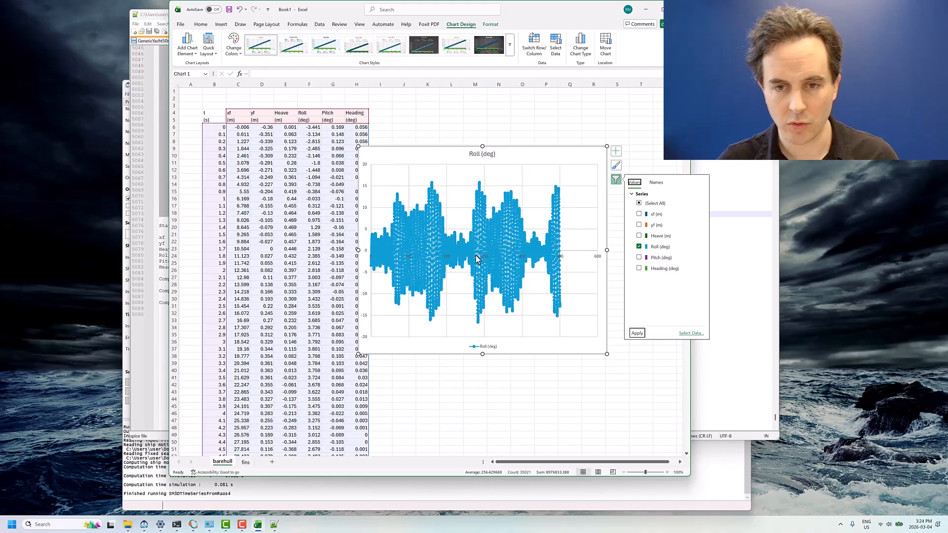
mouse_move(477, 258)
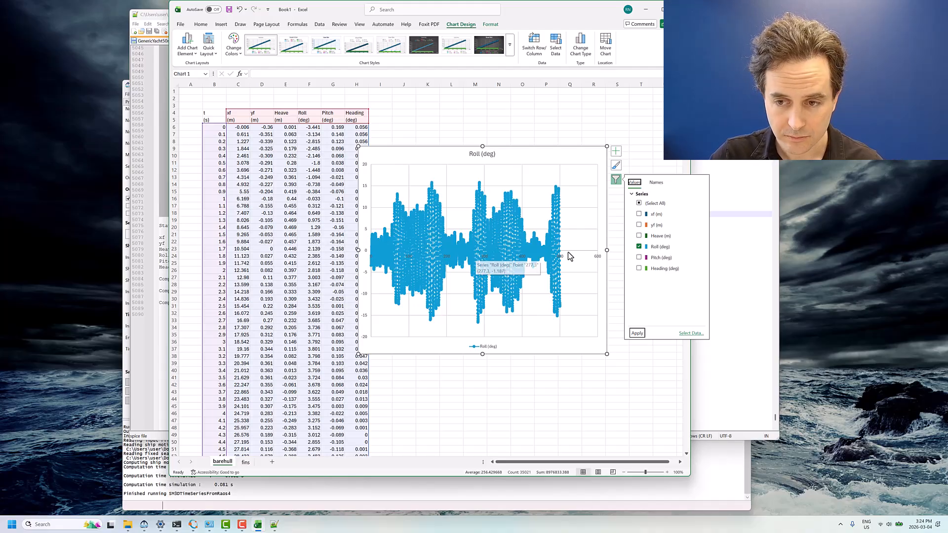
Step: Add a new data series named "Roll fins (deg)" to the roll chart's data source
left_click(691, 334)
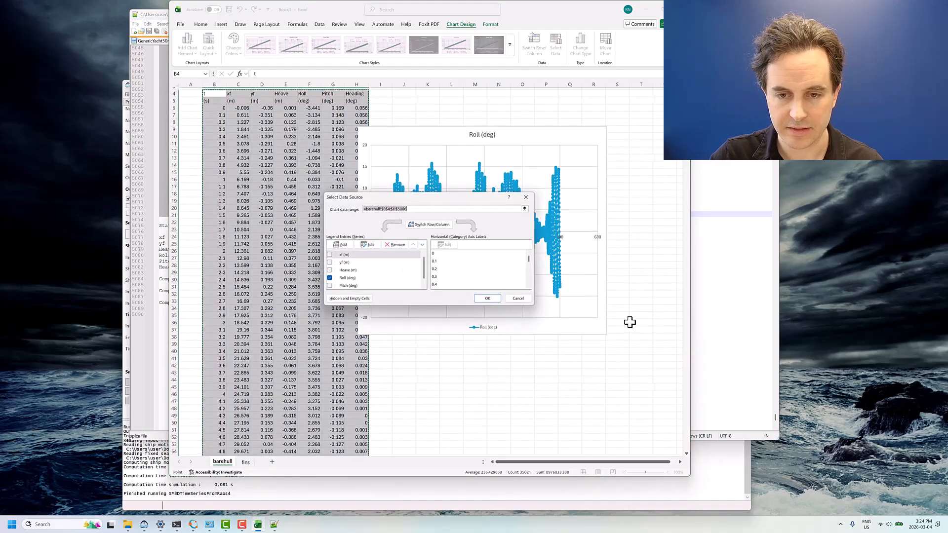
left_click(343, 245)
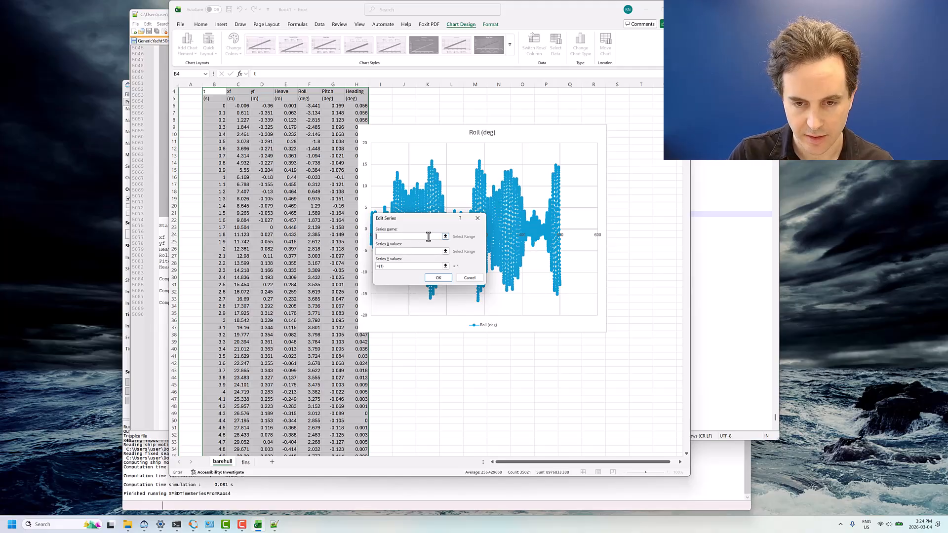
type("Roll fins")
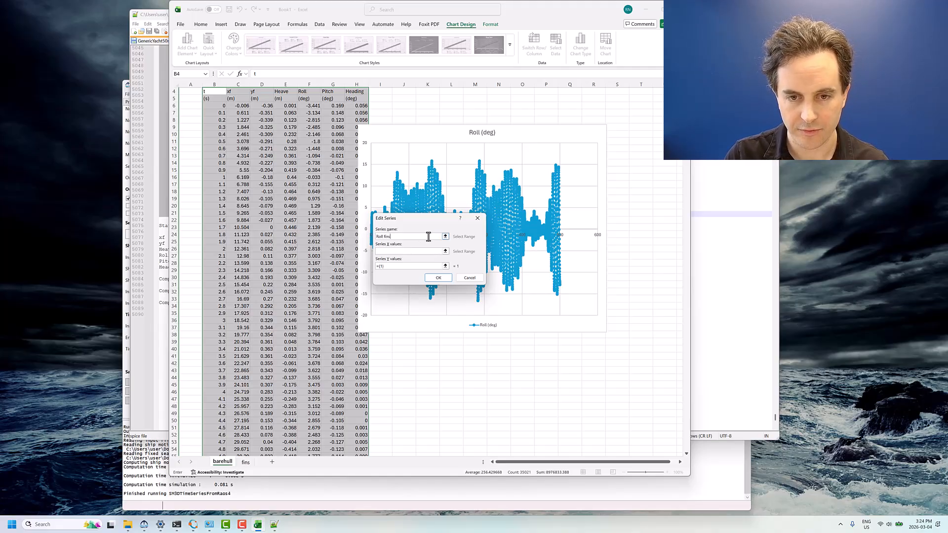
key("shift+space")
type("(deg")
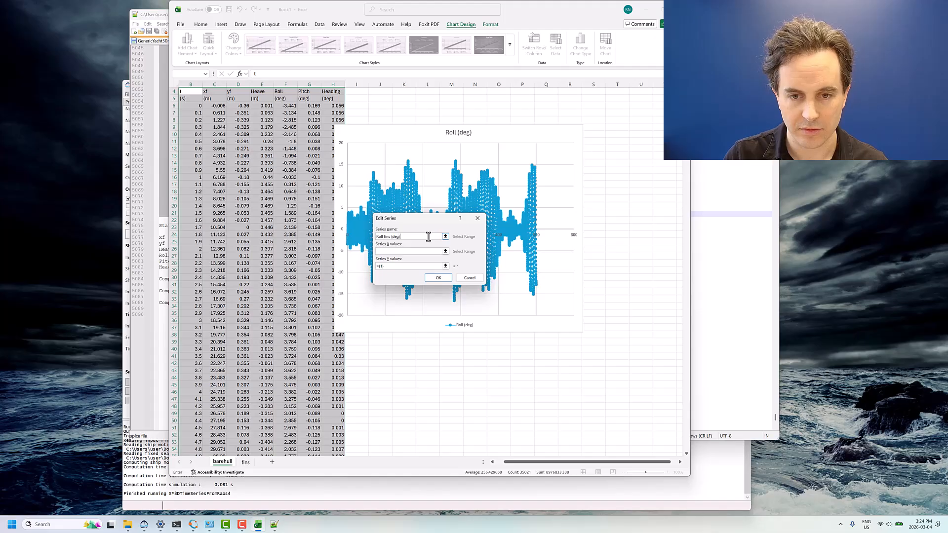
Step: Set the new series' X values to the full time column on the fins sheet, cells B6 to B5006
left_click(445, 251)
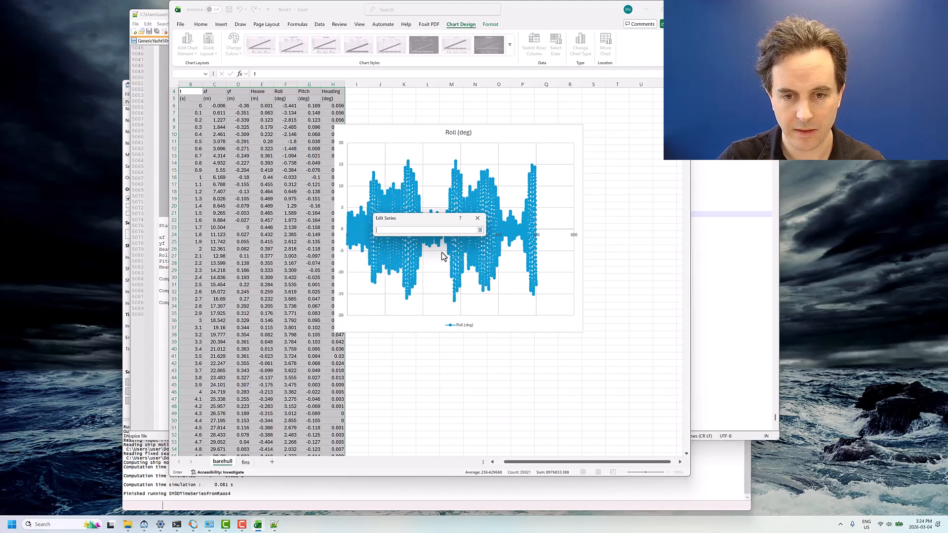
left_click(246, 462)
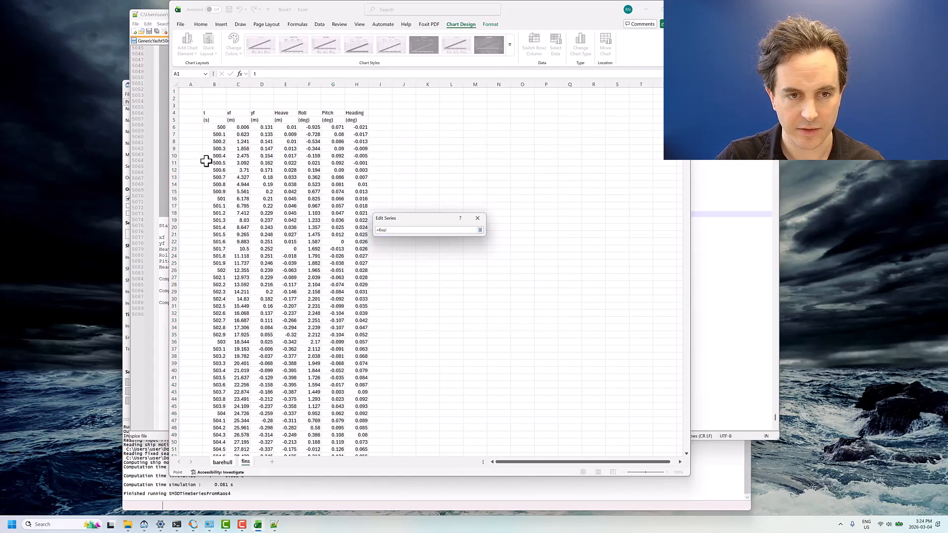
left_click(209, 129)
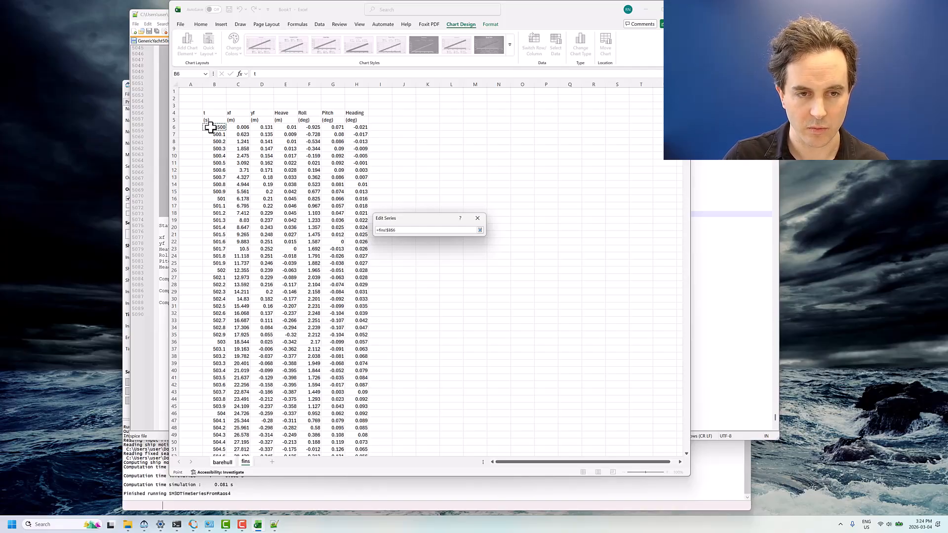
key("ctrl+shift+Down")
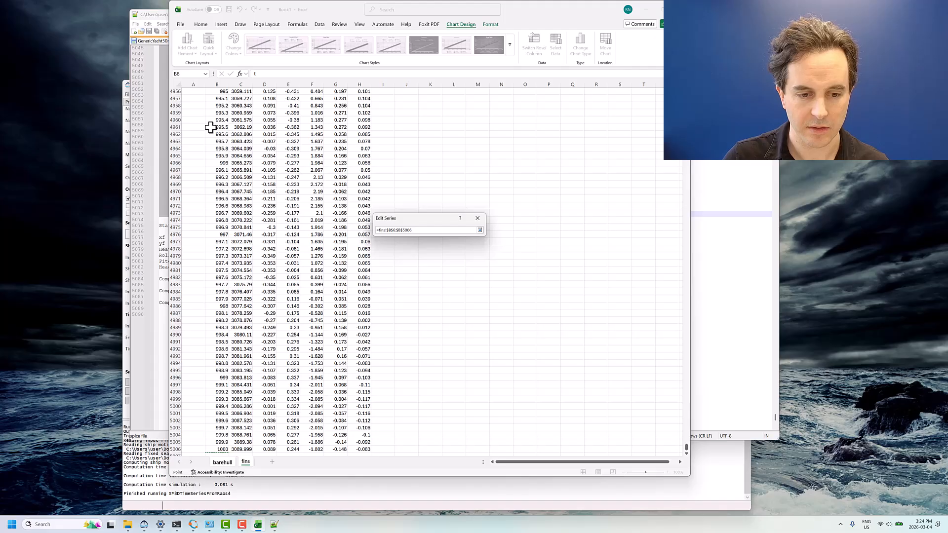
key("ctrl+Up")
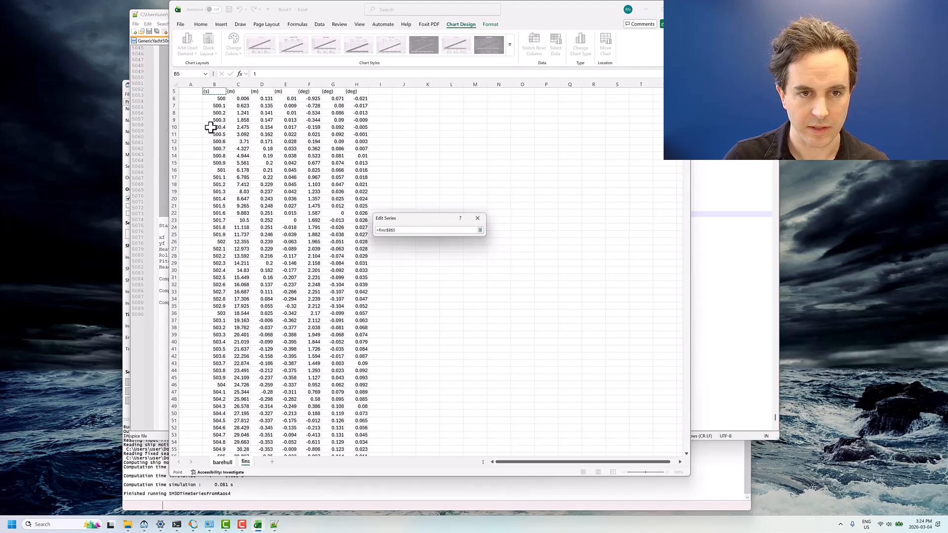
key("Down")
key("ctrl+shift+Down")
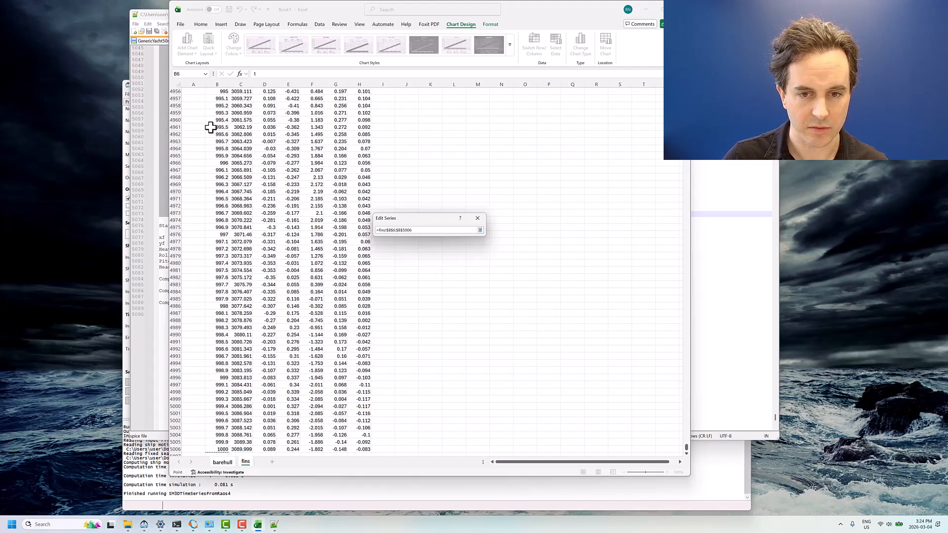
key("Return")
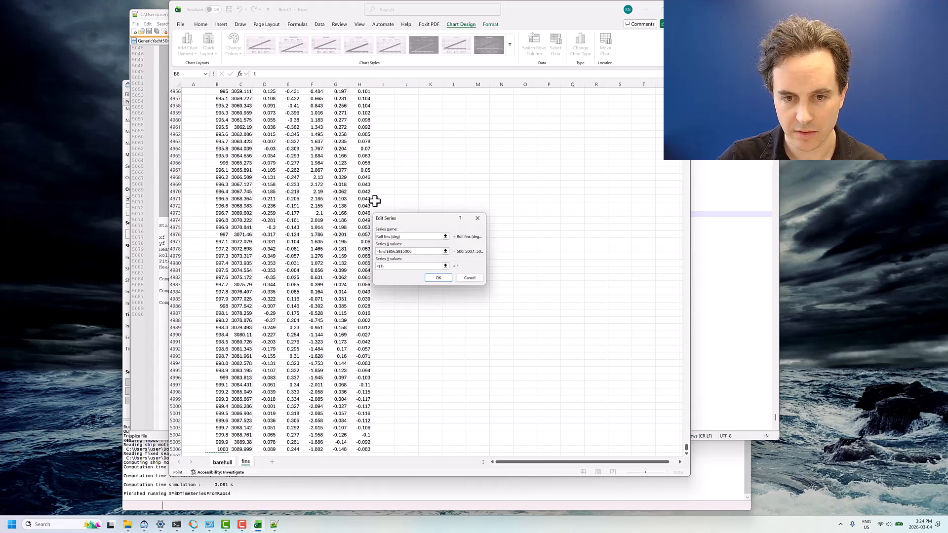
Step: Set the series' Y values to the roll column F6 to F5006 on the fins sheet and apply the chart's data changes
left_click_drag(413, 268, 374, 265)
scroll(292, 217, "up", 2)
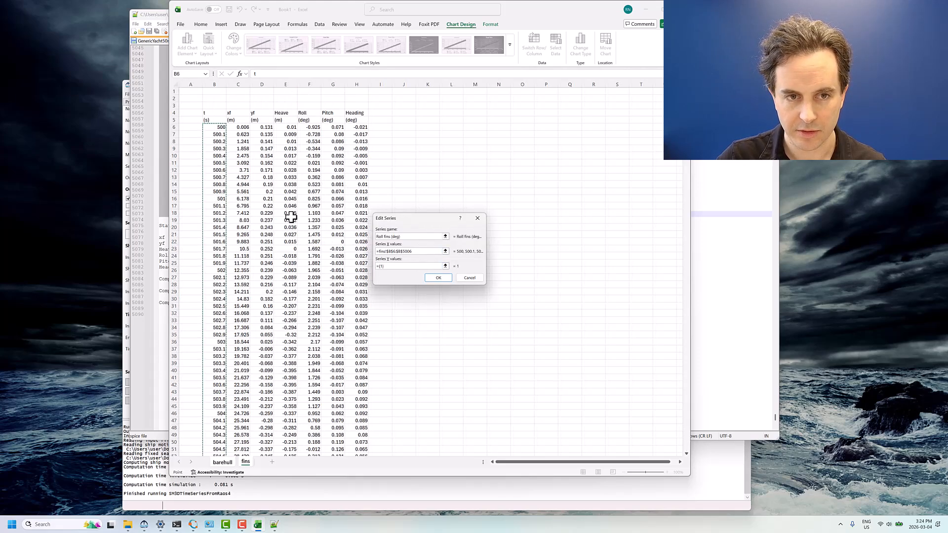
left_click(310, 127)
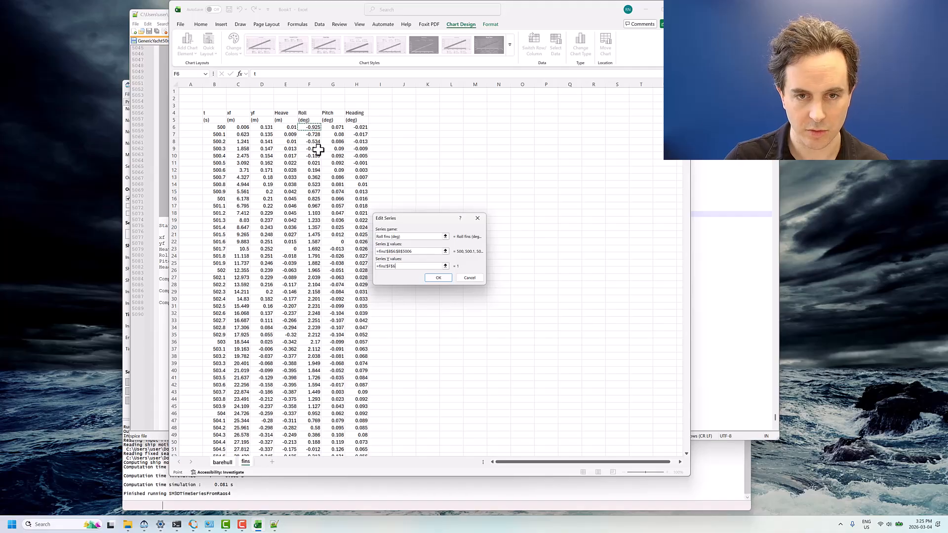
key("ctrl+shift+Down")
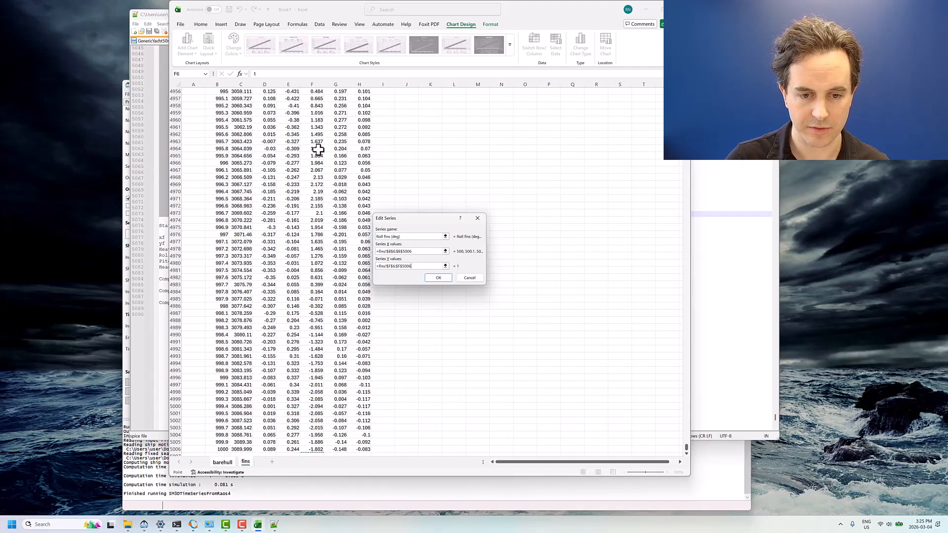
left_click(437, 278)
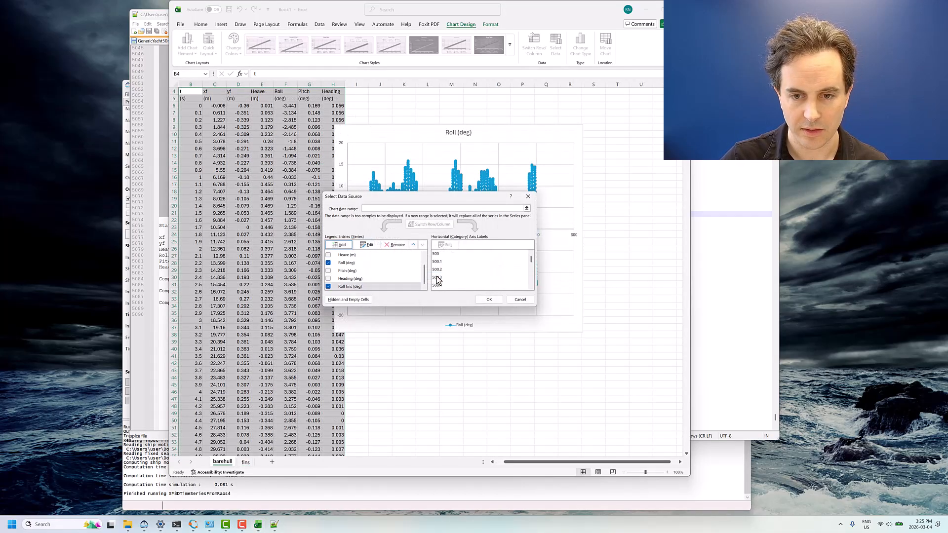
left_click(489, 300)
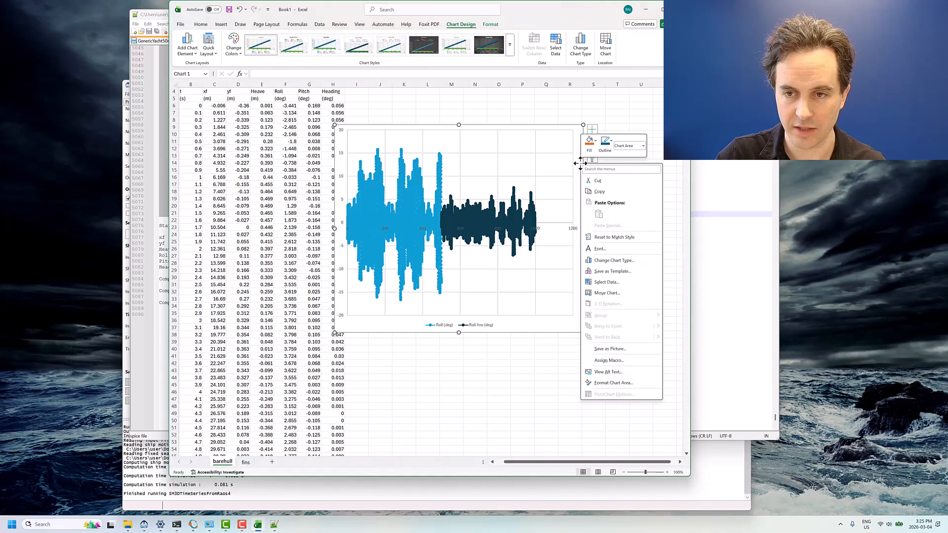
Step: Set the marker option to None for both the Roll fins (deg) and Roll (deg) series so only lines are drawn
right_click(581, 169)
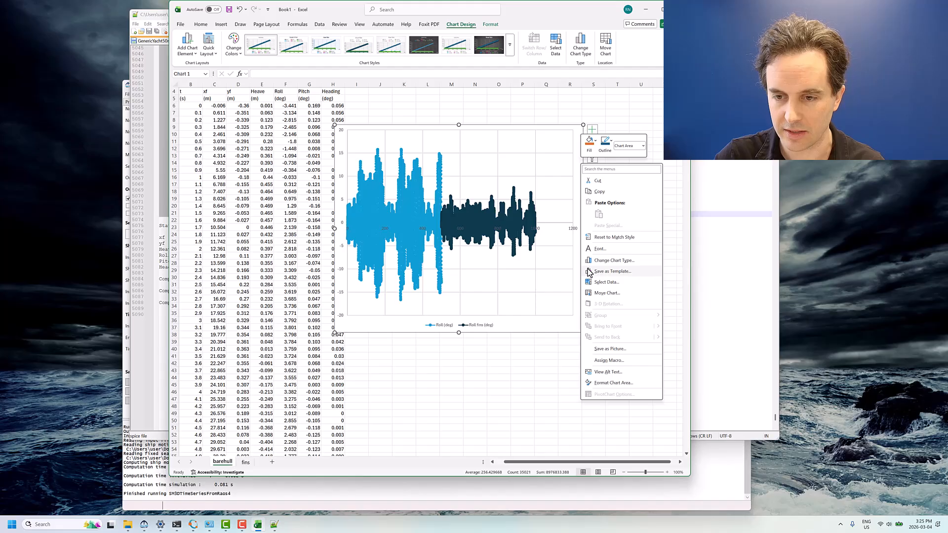
left_click(609, 384)
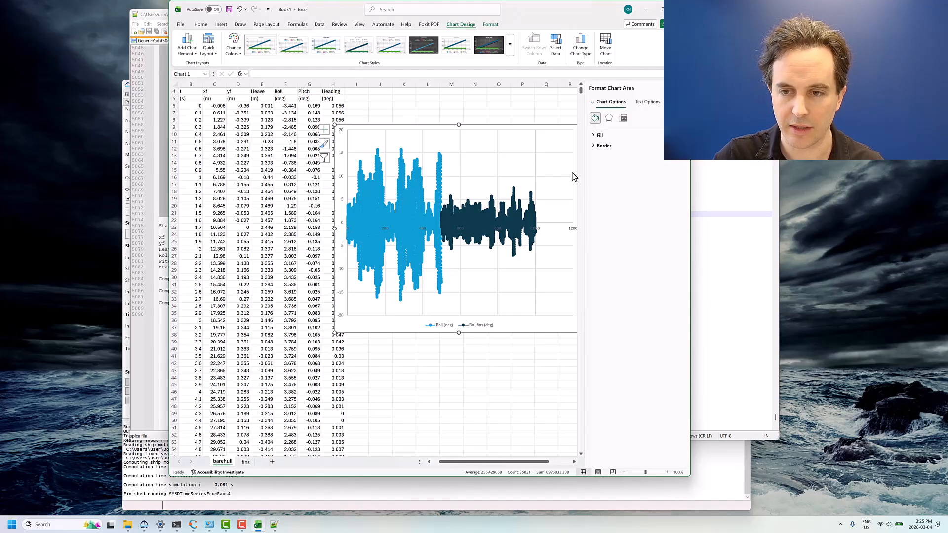
left_click(647, 102)
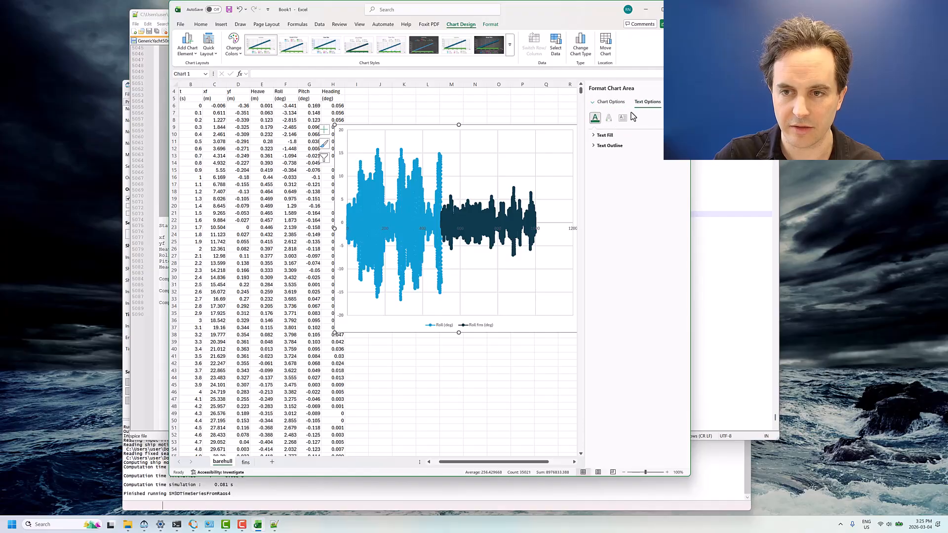
left_click(596, 104)
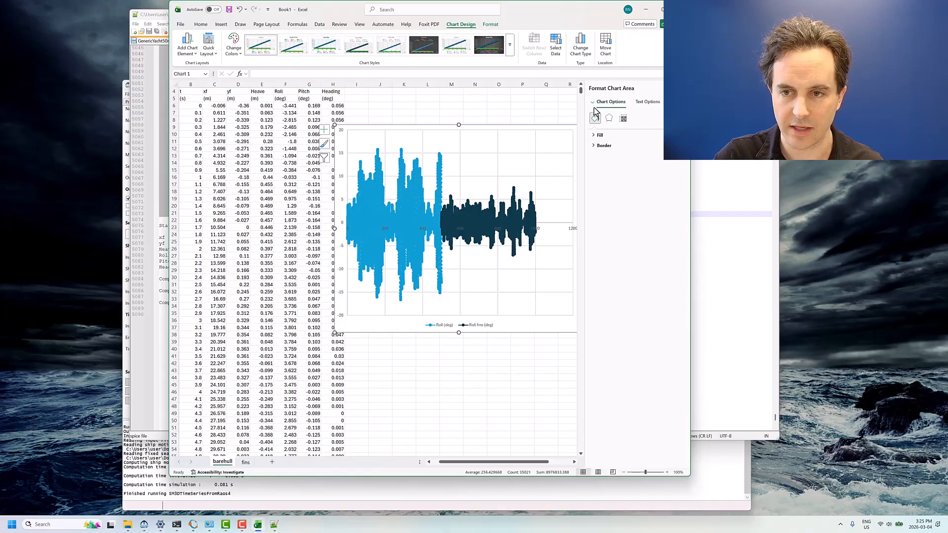
left_click(492, 213)
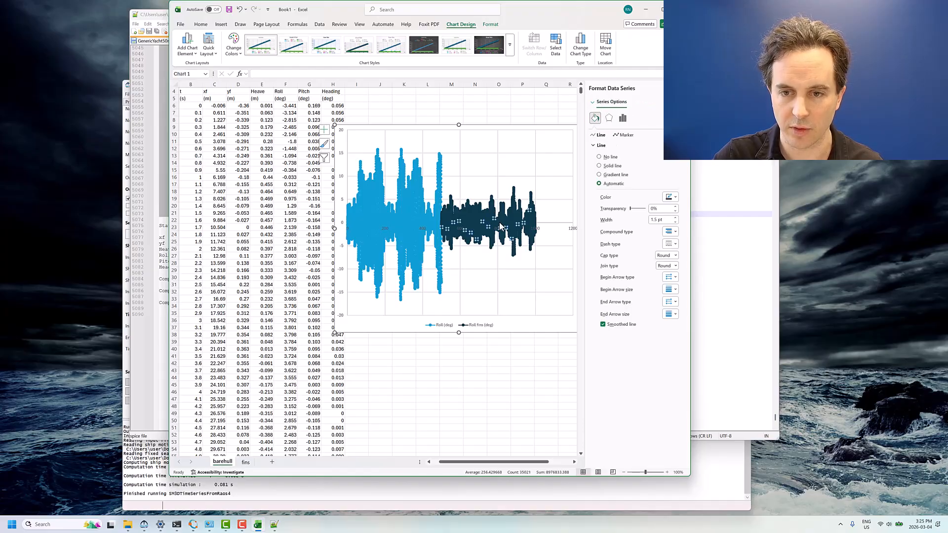
left_click(623, 136)
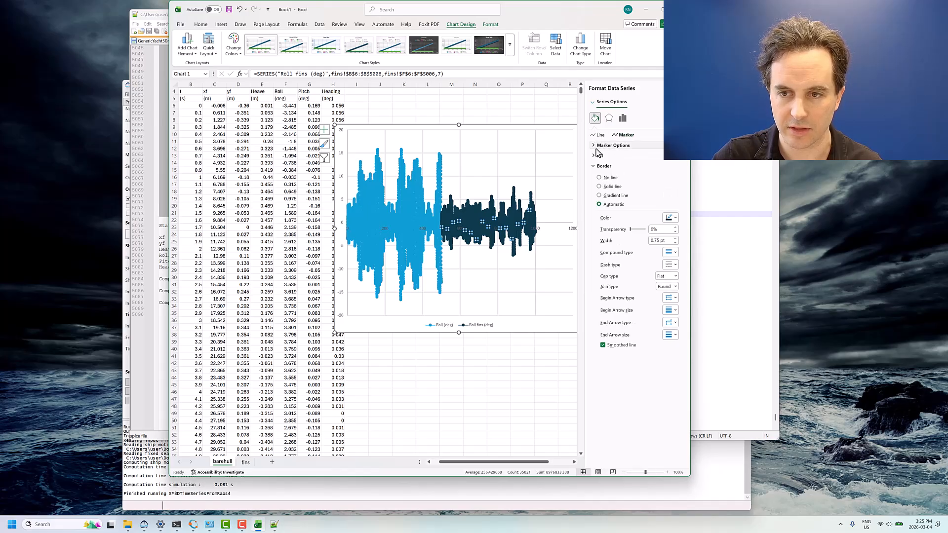
left_click(595, 146)
left_click(599, 165)
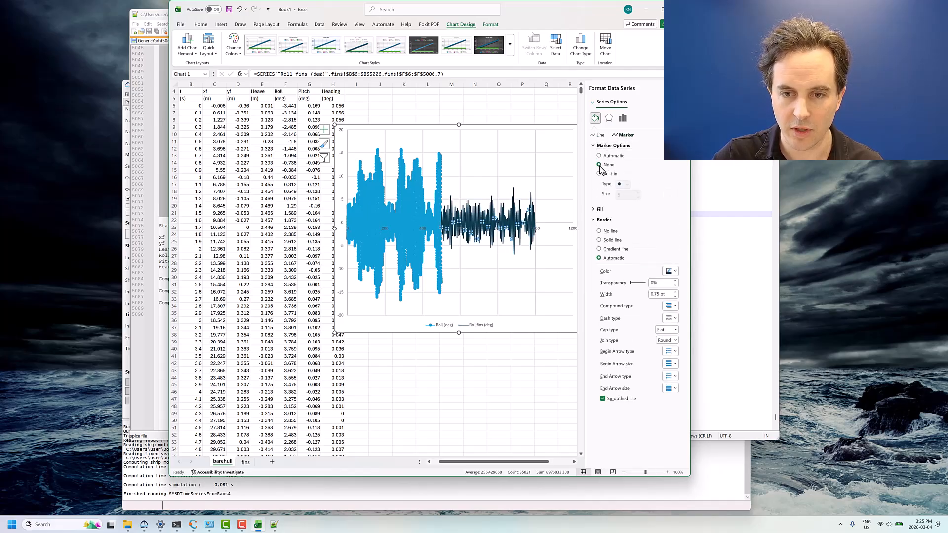
left_click(437, 222)
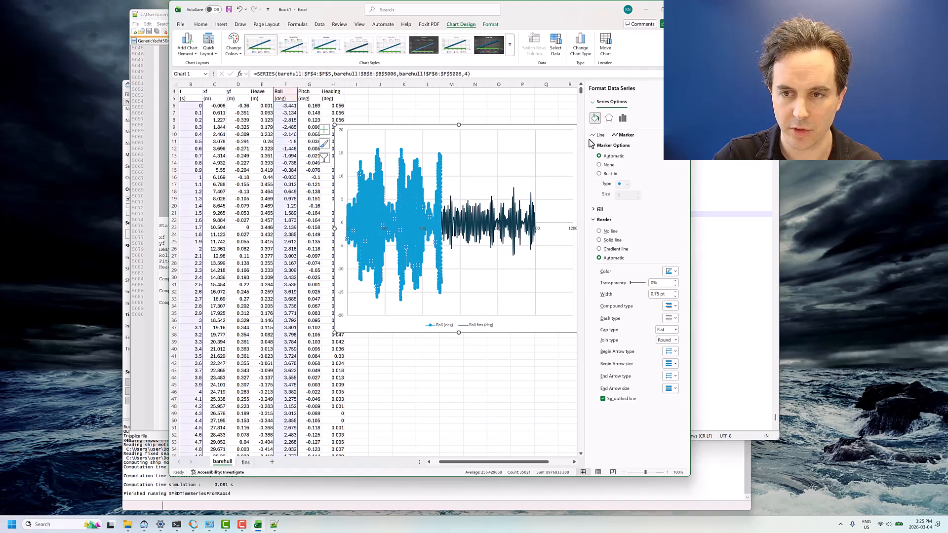
left_click(599, 164)
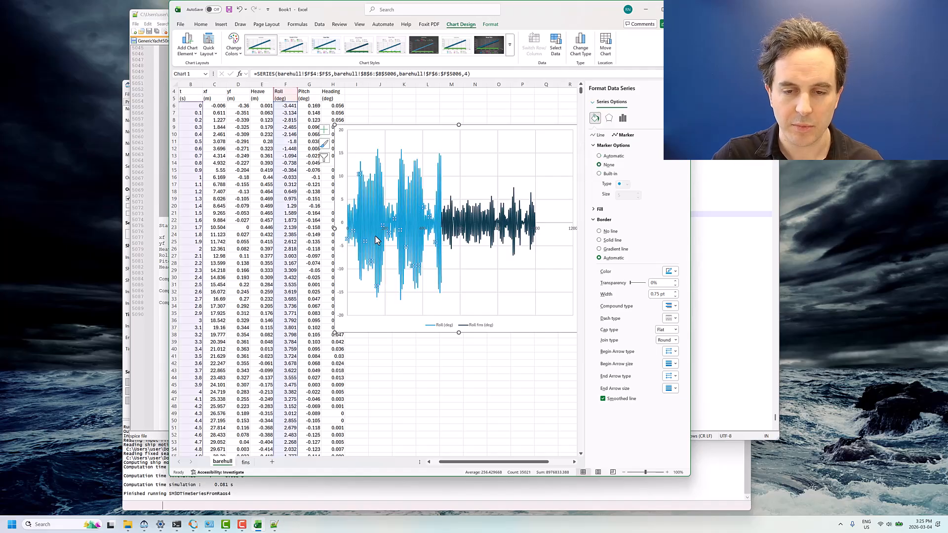